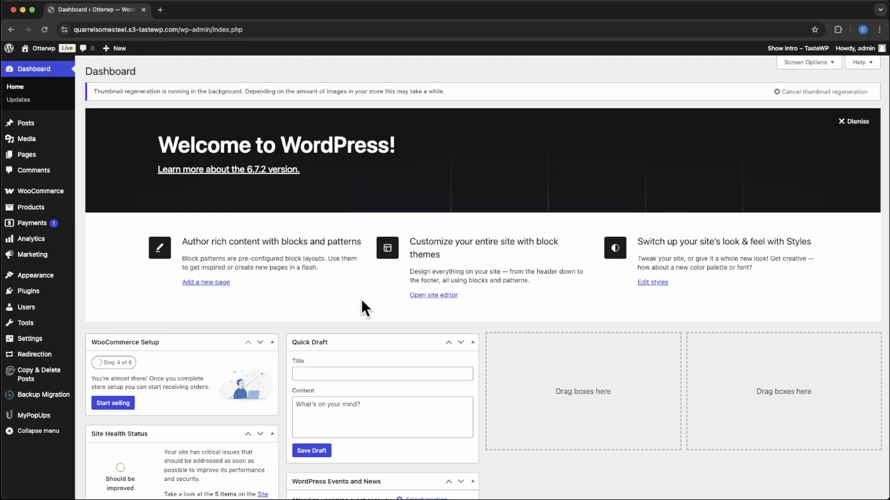
# Find Kadence in the theme directory, install it, and activate it in place of Twenty Twenty-Three.
pyautogui.moveTo(47, 280)
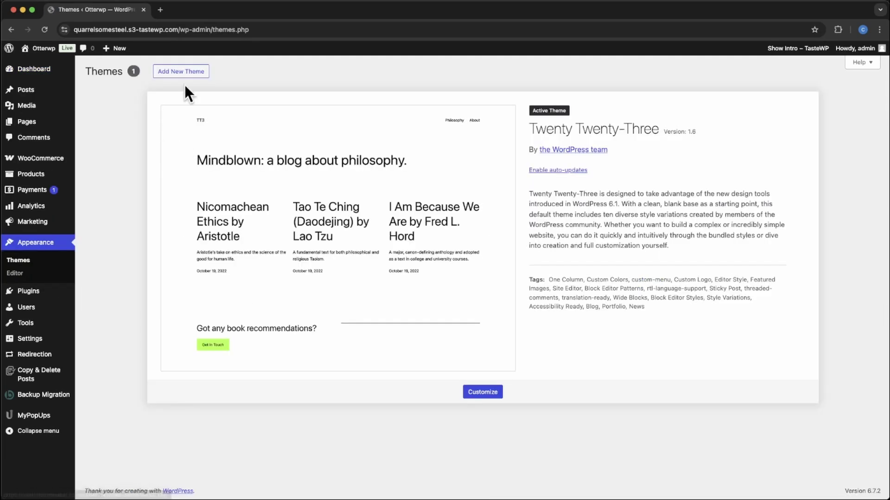
pyautogui.click(199, 73)
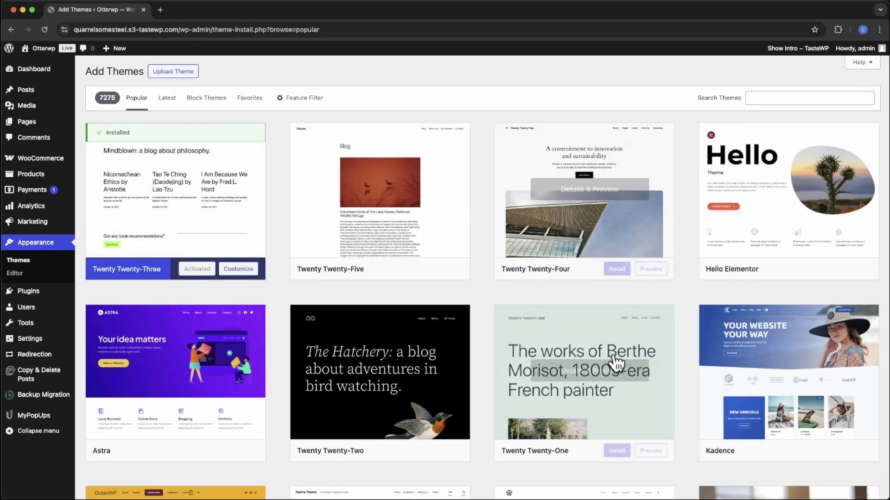
pyautogui.click(771, 95)
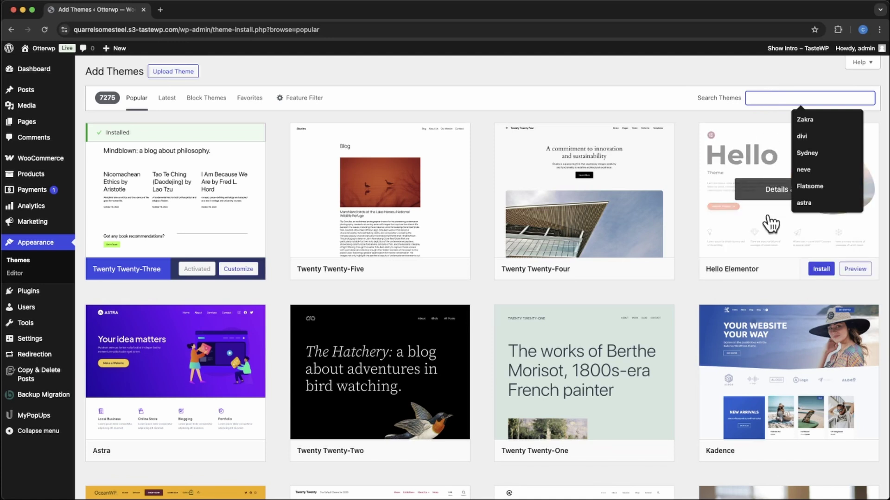
pyautogui.click(822, 452)
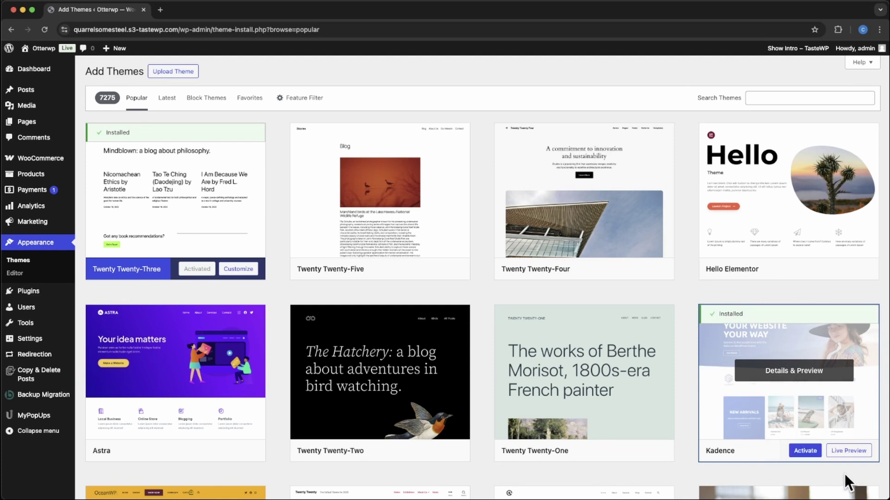
pyautogui.click(811, 452)
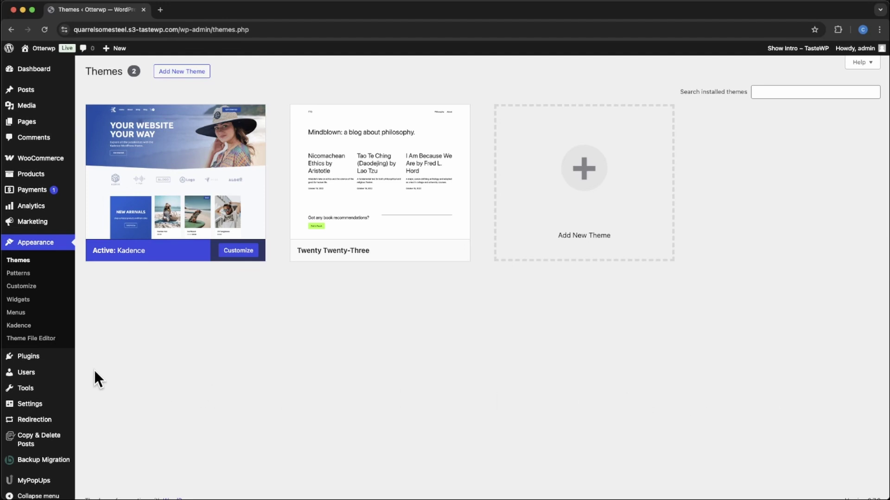
# Search plugins for 'woo' and confirm WooCommerce is already listed as Active.
pyautogui.moveTo(39, 360)
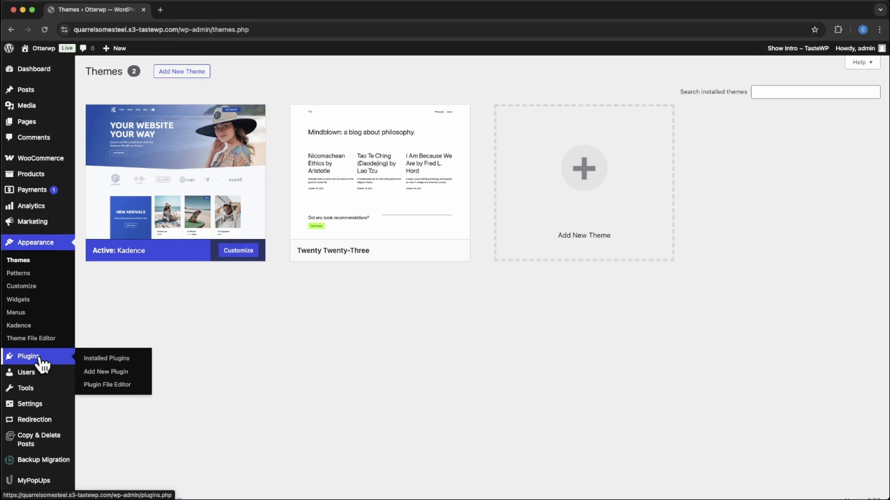
pyautogui.click(41, 359)
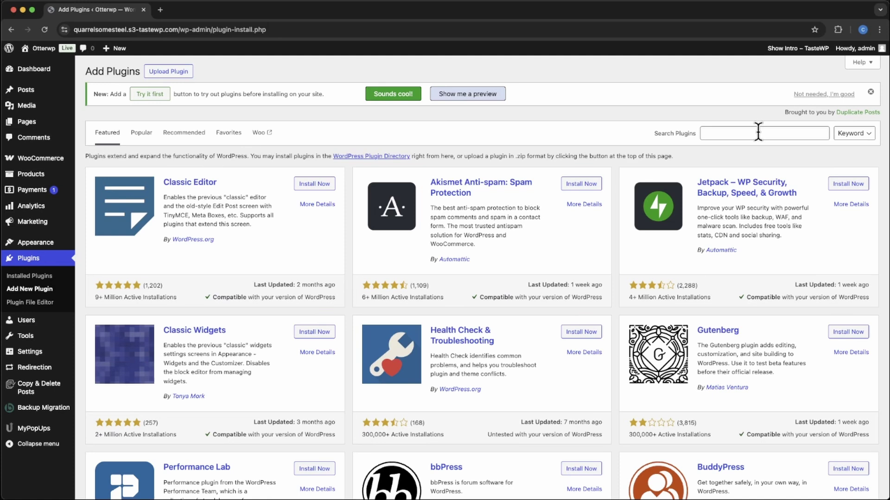
pyautogui.click(736, 133)
pyautogui.write('woo')
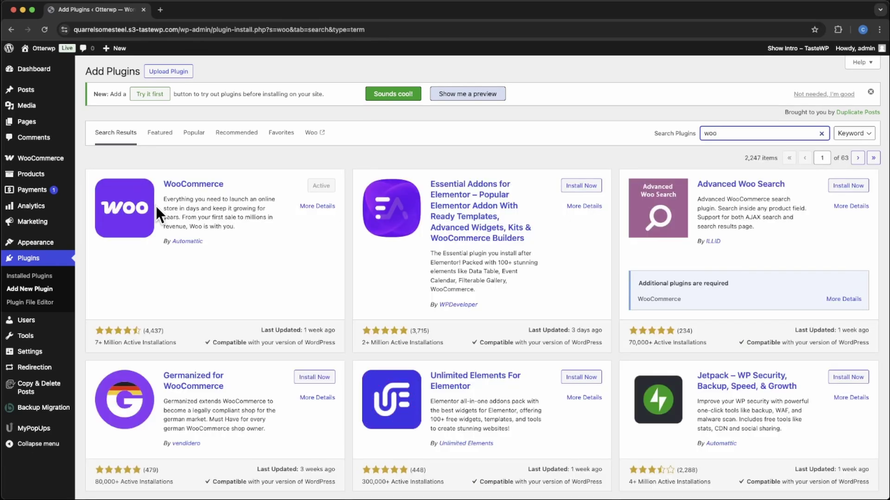
pyautogui.click(324, 185)
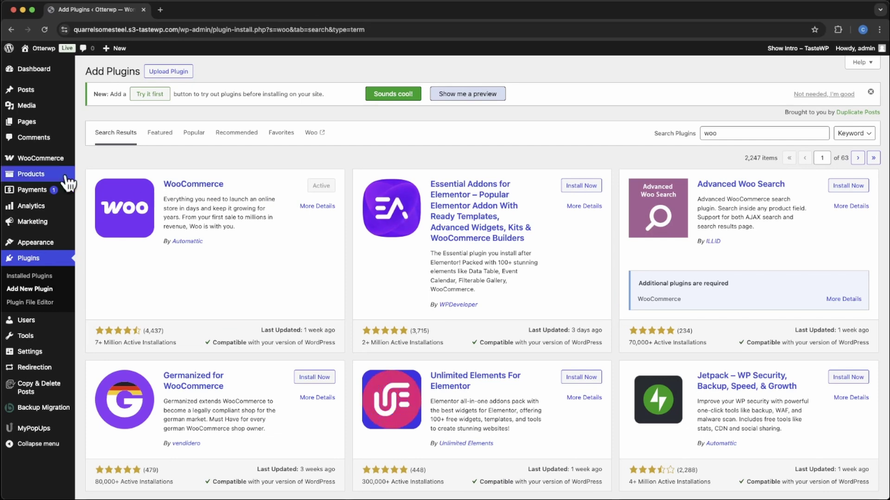
# View the Products list, then launch the Customizer from the Appearance menu.
pyautogui.click(51, 178)
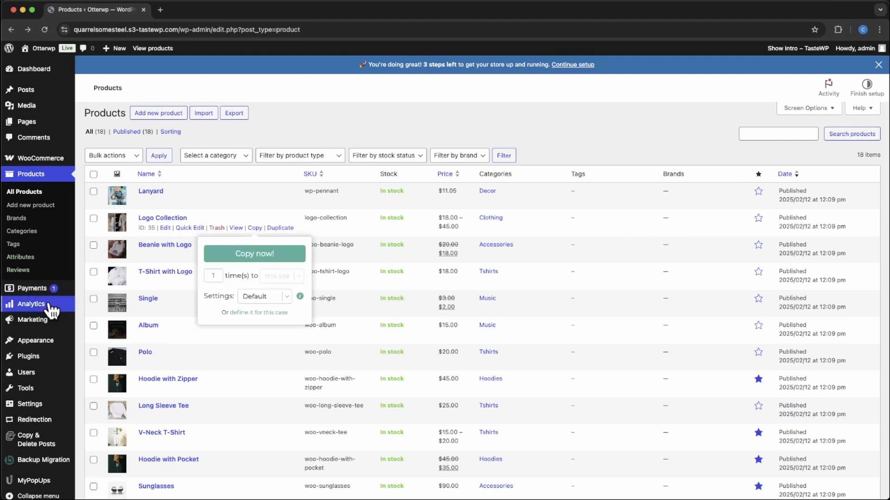
pyautogui.moveTo(45, 340)
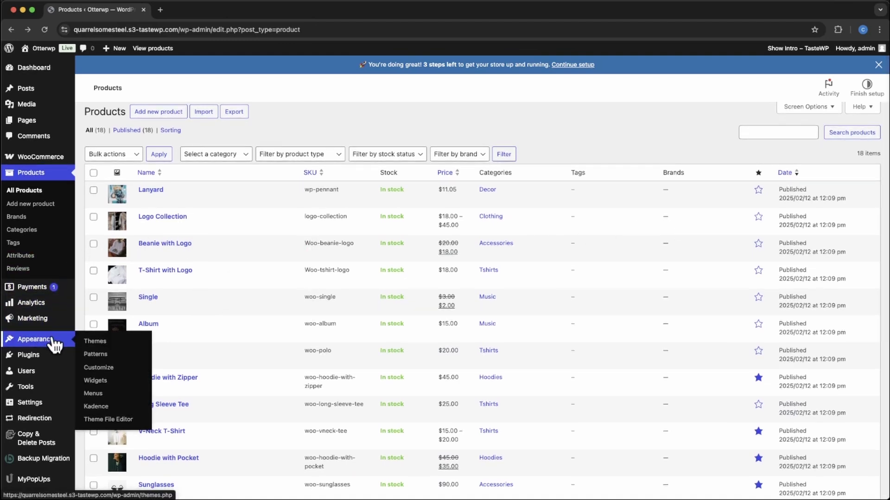
pyautogui.scroll(-1, 55, 342)
pyautogui.scroll(-1, 104, 361)
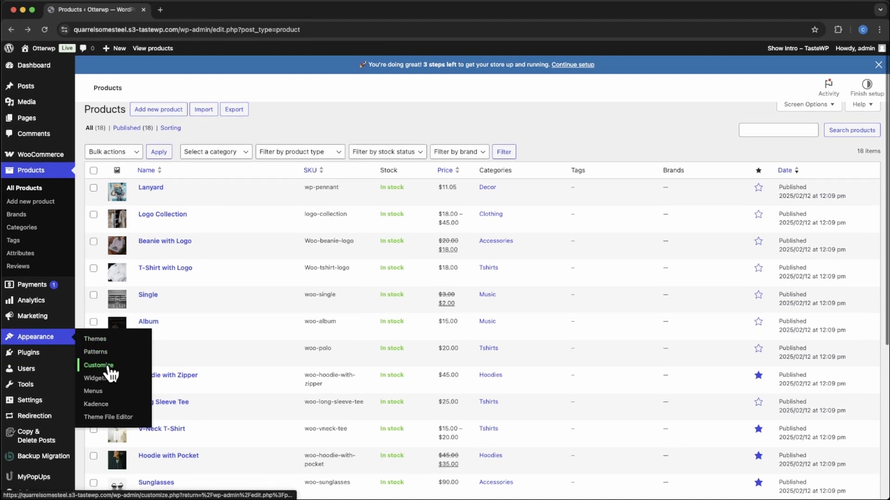
pyautogui.click(109, 363)
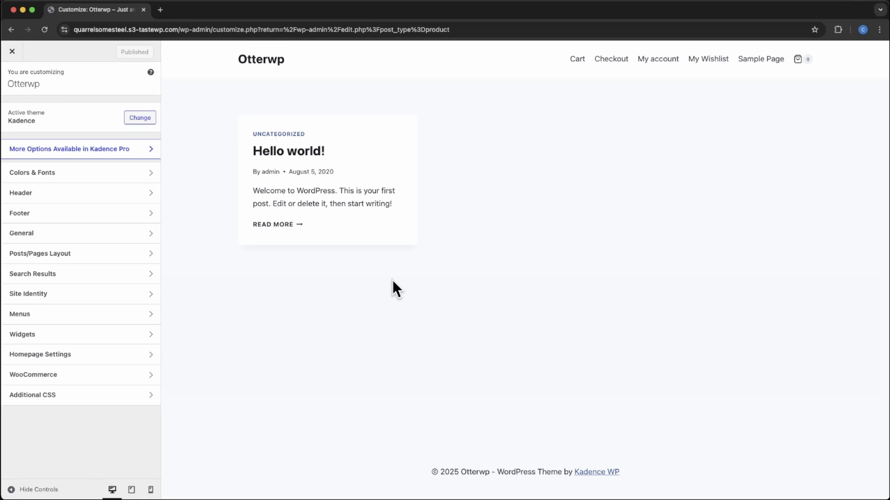
# Go to WooCommerce > Product Catalog so the preview shows the Shop's 17 products.
pyautogui.click(54, 379)
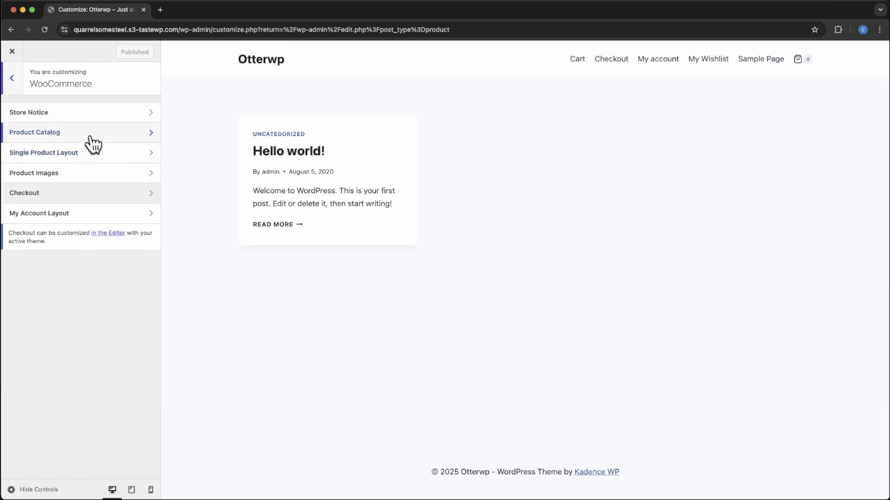
pyautogui.click(83, 137)
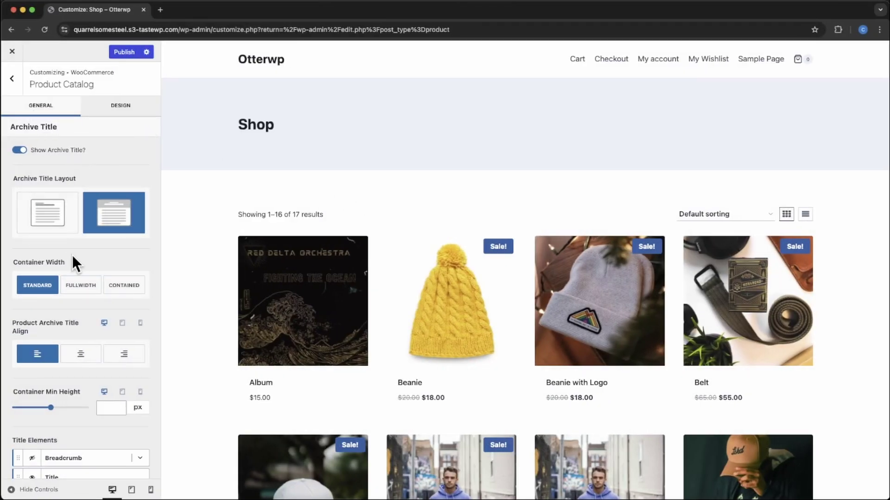
# Keep the Shop archive title shown and use the plain above-products title layout without a banner.
pyautogui.click(19, 150)
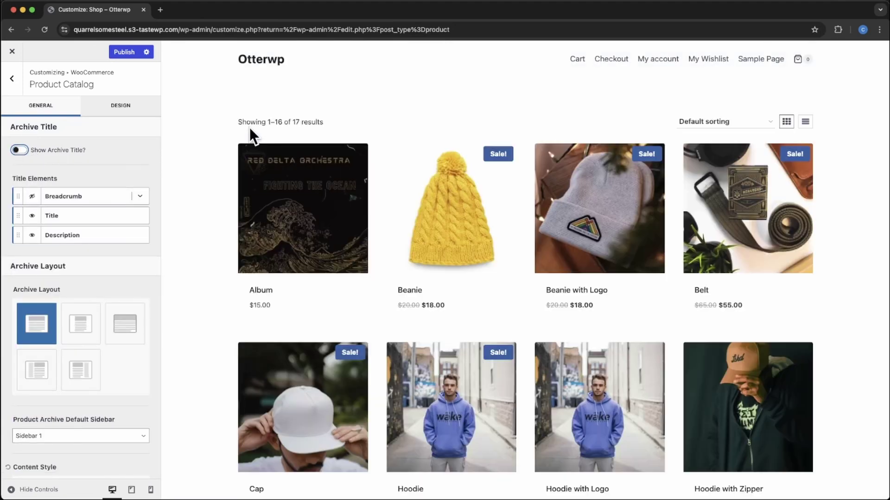
pyautogui.click(20, 150)
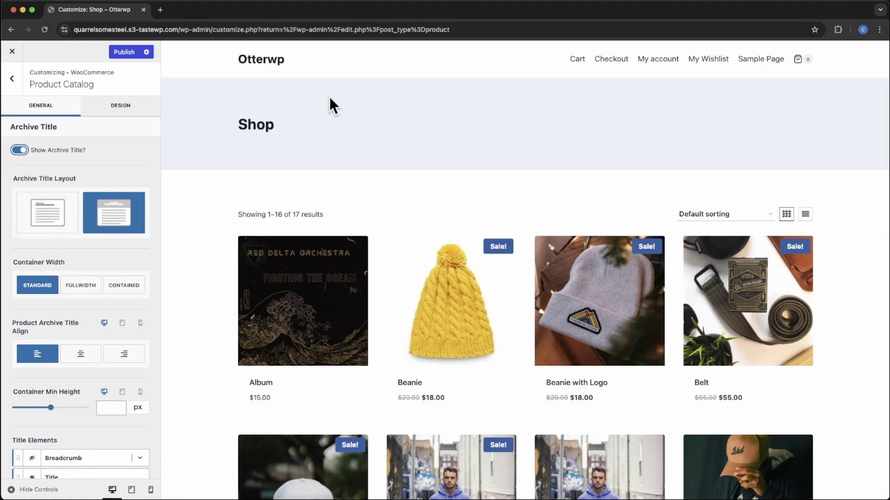
pyautogui.click(59, 227)
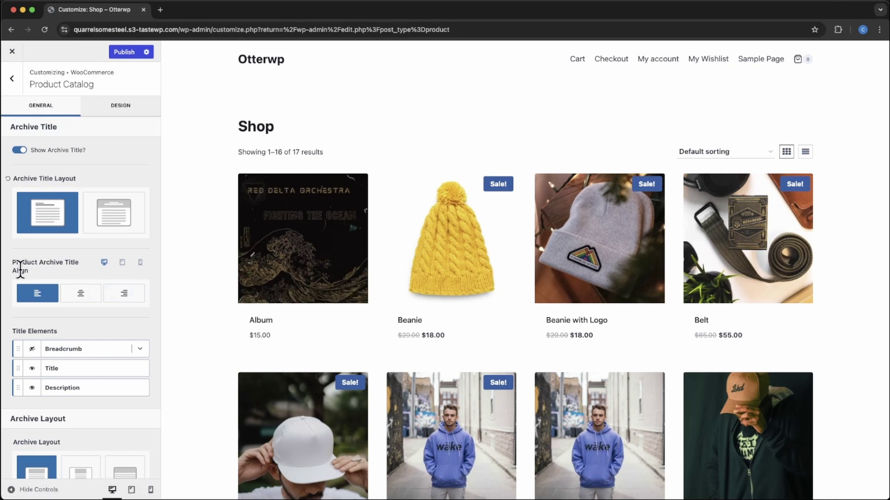
# Align the Shop heading left on desktop and centred on tablet.
pyautogui.click(78, 293)
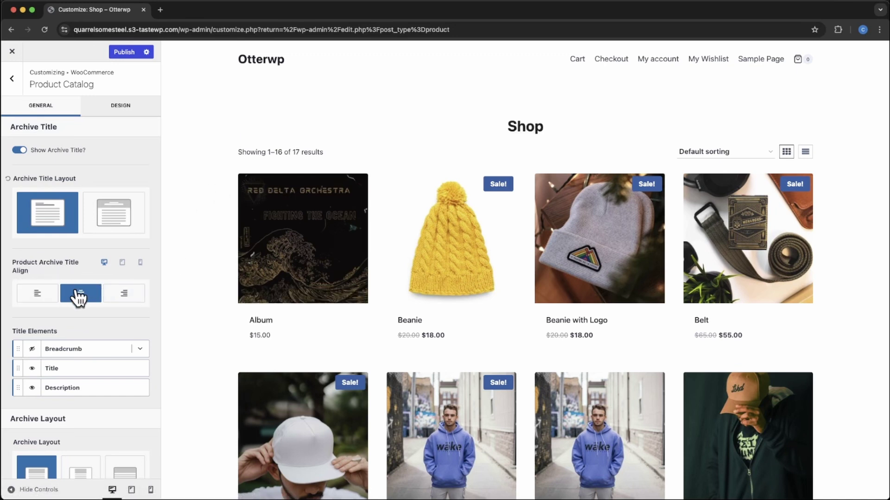
pyautogui.click(113, 292)
pyautogui.click(79, 294)
pyautogui.click(41, 294)
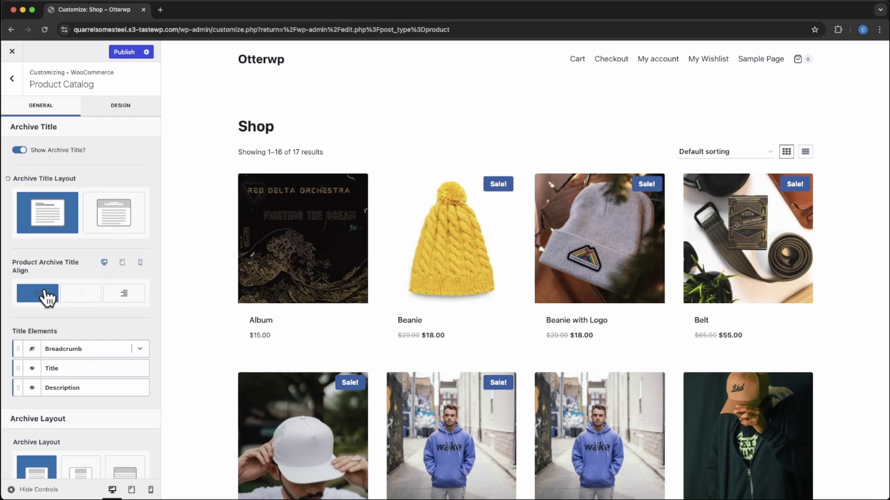
pyautogui.click(123, 263)
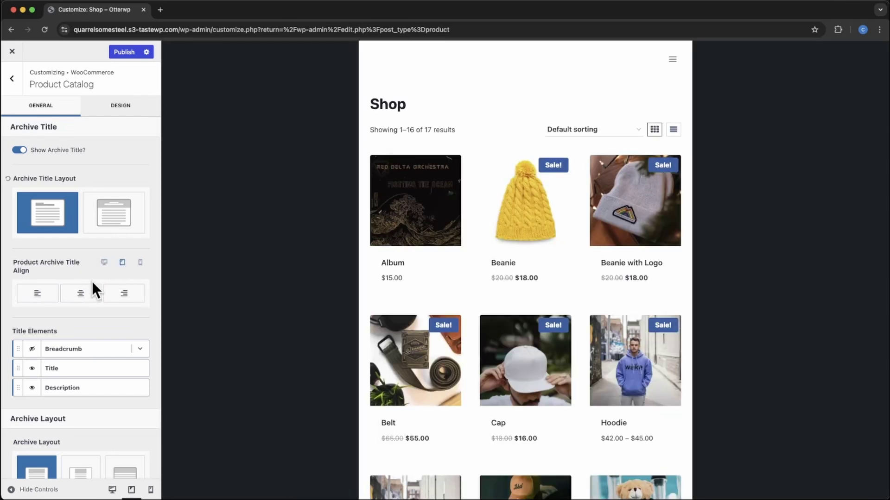
pyautogui.click(81, 294)
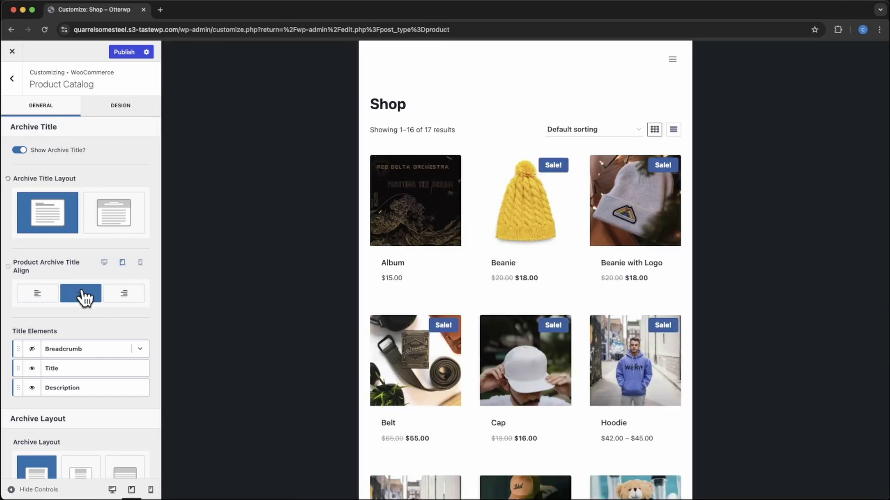
pyautogui.click(140, 264)
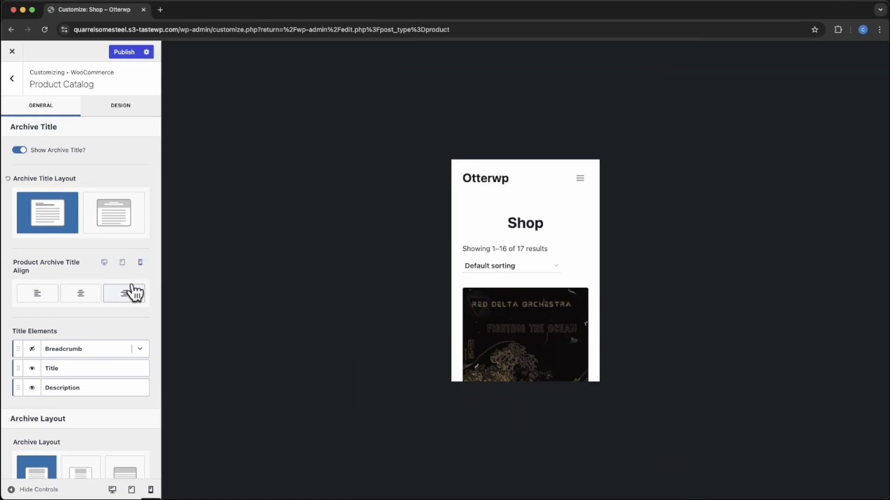
pyautogui.click(104, 263)
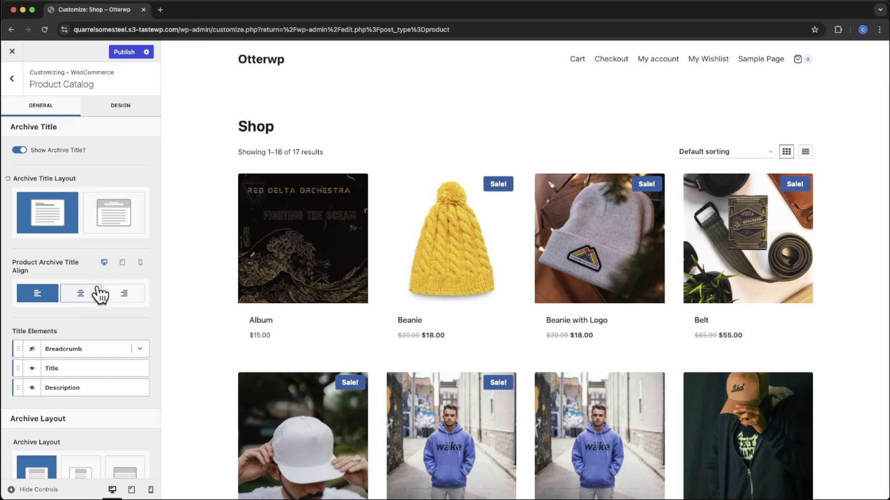
pyautogui.scroll(-3, 99, 294)
pyautogui.scroll(-1, 98, 289)
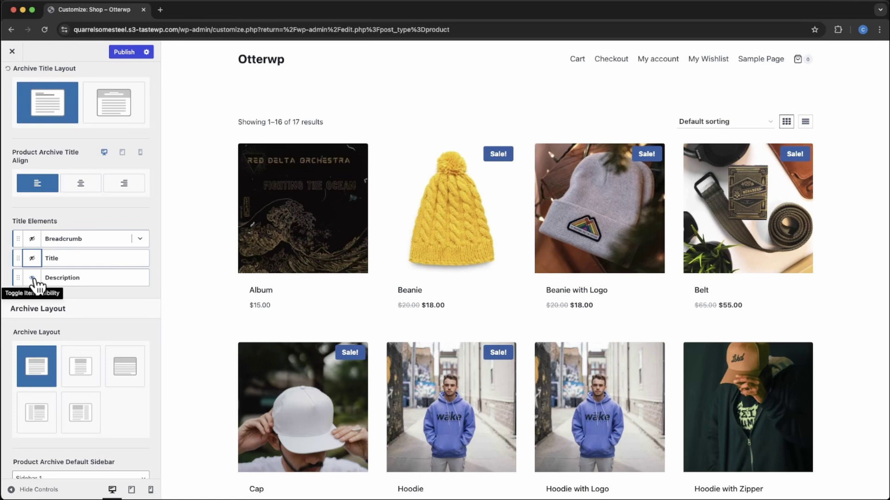
# Hide the catalog description and show the Shop title with a Home / Shop breadcrumb.
pyautogui.click(32, 278)
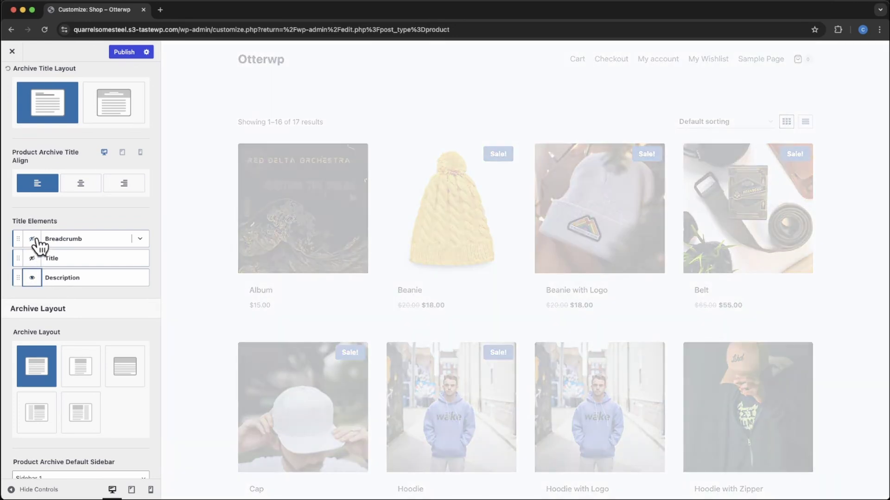
pyautogui.click(33, 258)
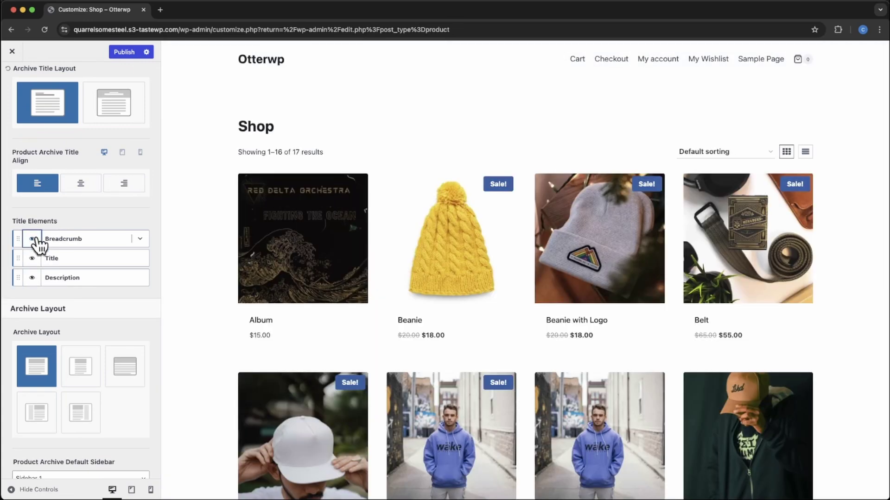
pyautogui.click(32, 239)
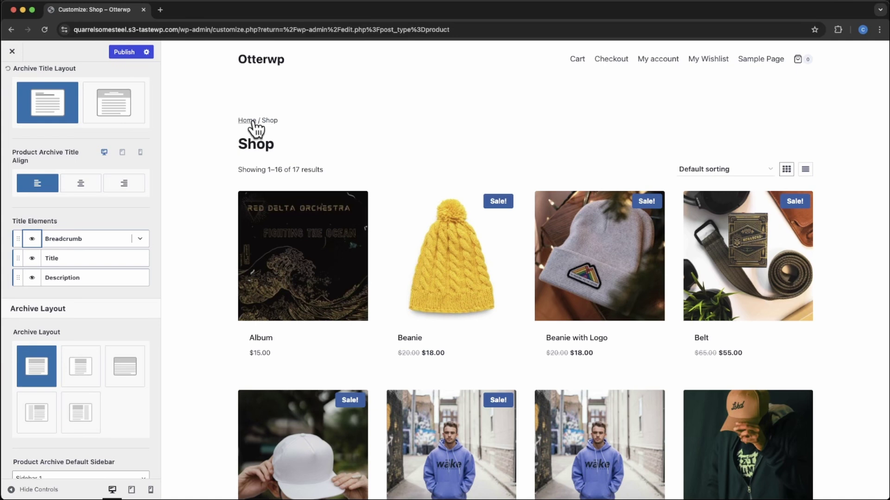
pyautogui.moveTo(293, 121); pyautogui.dragTo(242, 131)
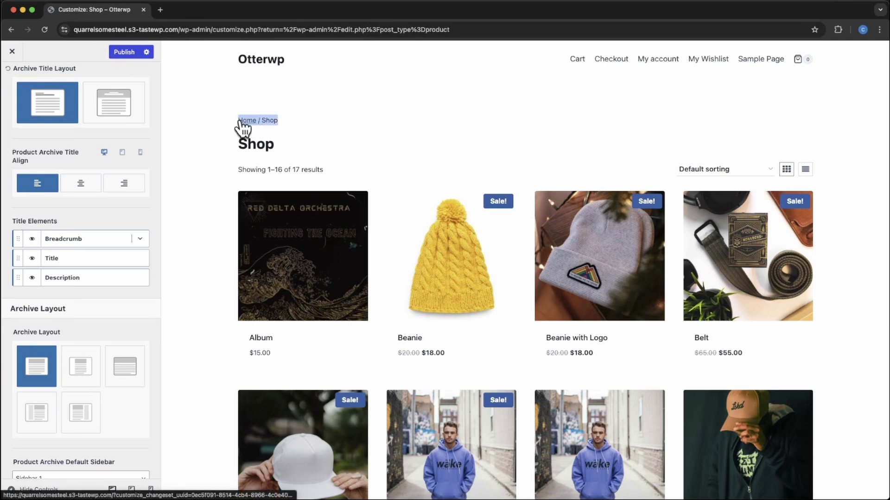
pyautogui.click(333, 118)
pyautogui.scroll(-5, 121, 320)
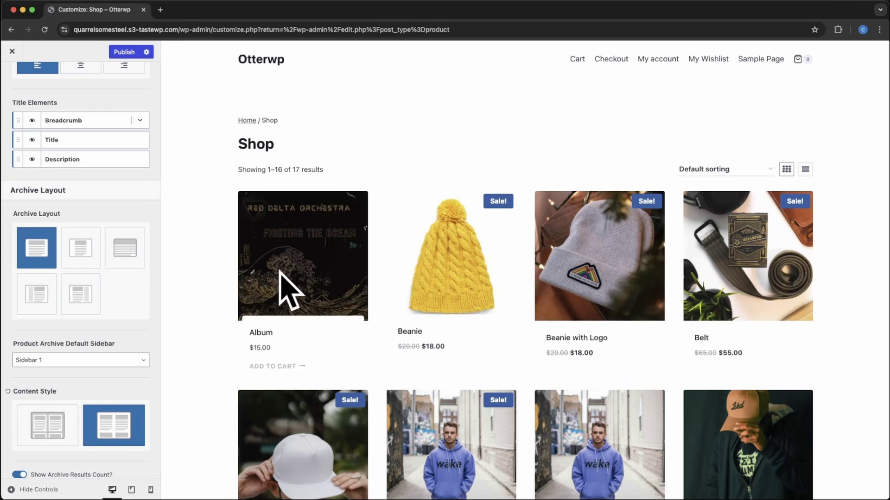
# Try narrow, full-width, left-sidebar and right-sidebar archive layouts, then settle on Normal.
pyautogui.click(81, 262)
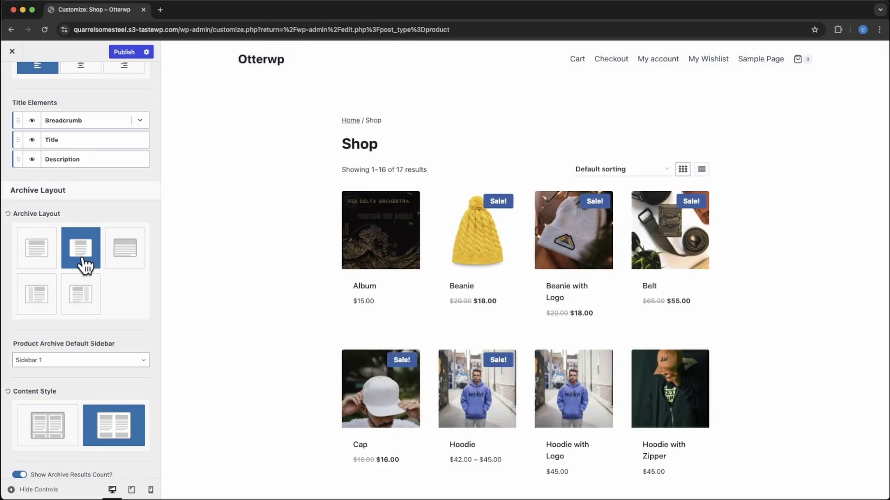
pyautogui.click(127, 260)
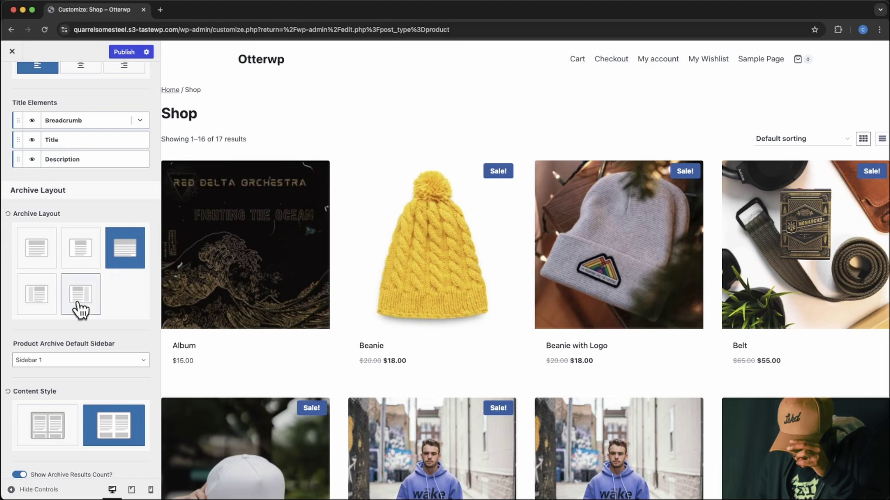
pyautogui.click(35, 253)
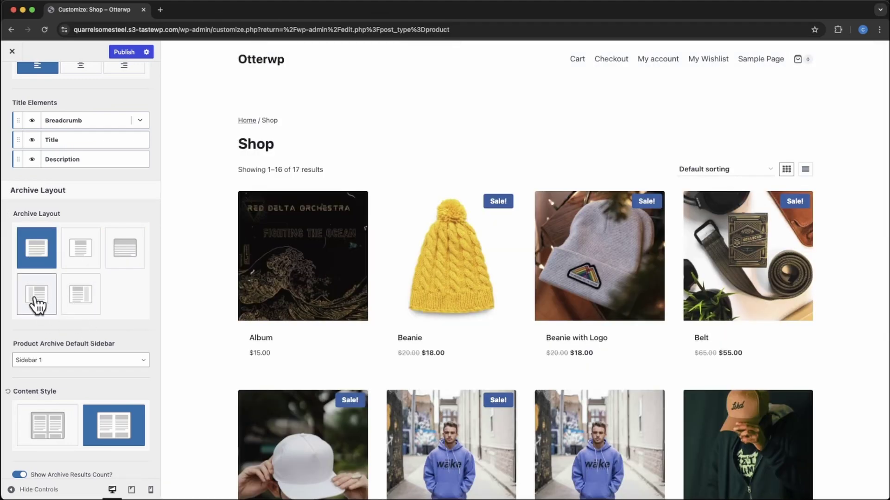
pyautogui.click(40, 299)
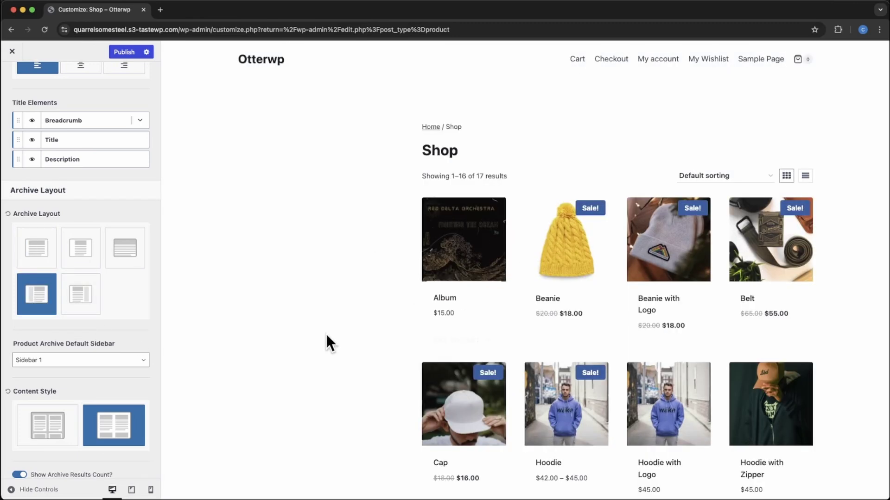
pyautogui.click(91, 304)
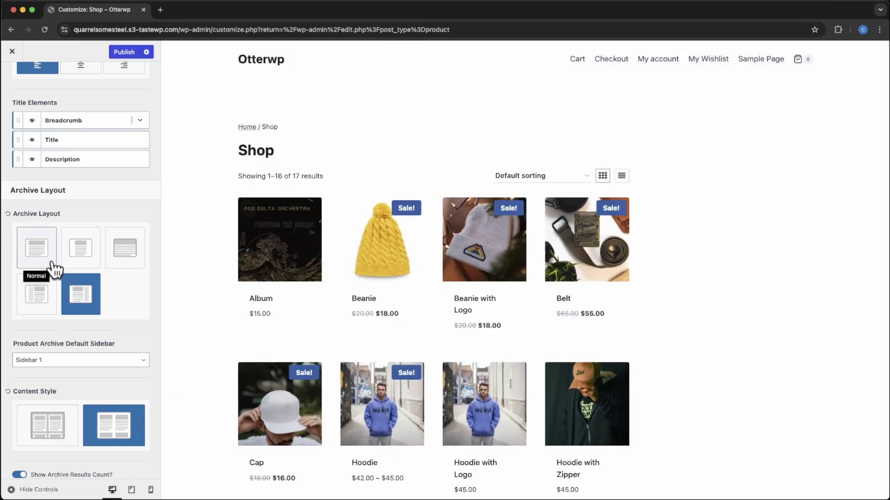
pyautogui.click(36, 255)
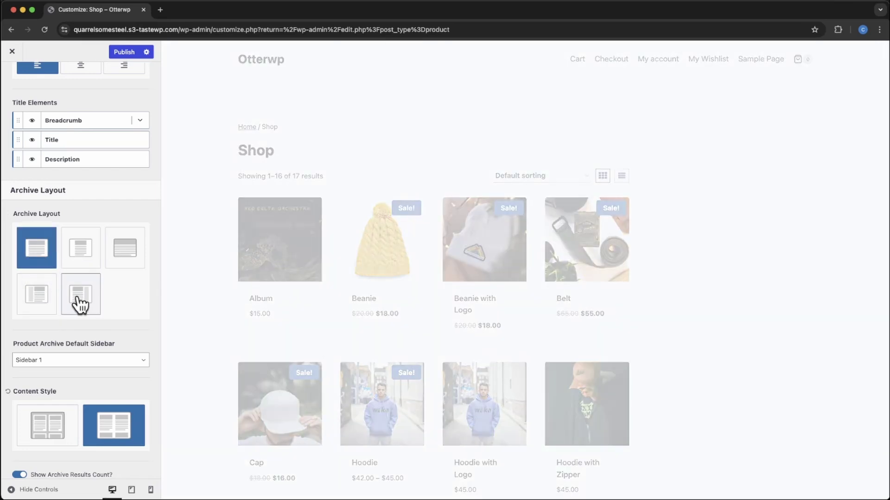
# Keep Sidebar 1 for the product archive and leave product cards in the unboxed style.
pyautogui.scroll(-3, 102, 334)
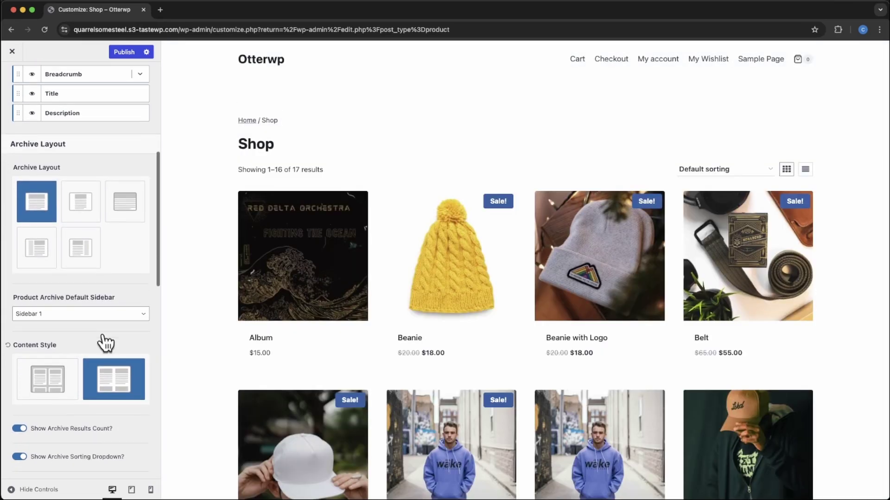
pyautogui.click(134, 291)
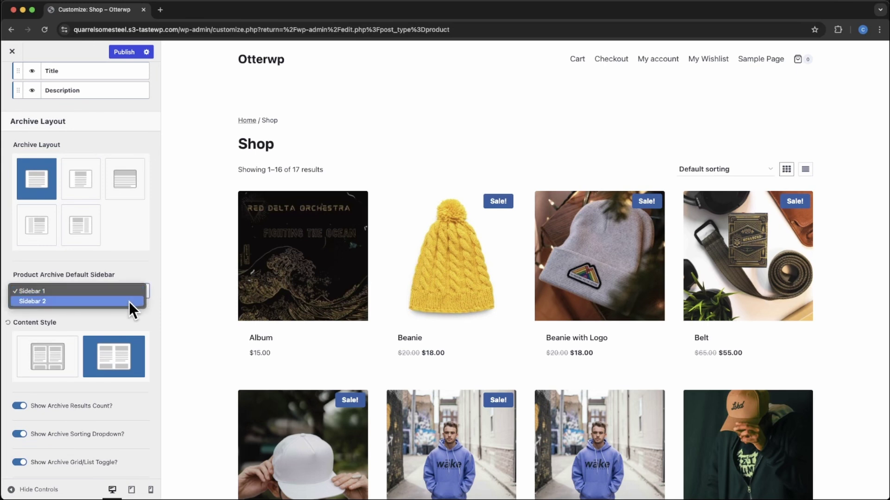
pyautogui.click(130, 267)
pyautogui.scroll(-1, 117, 315)
pyautogui.scroll(-3, 110, 338)
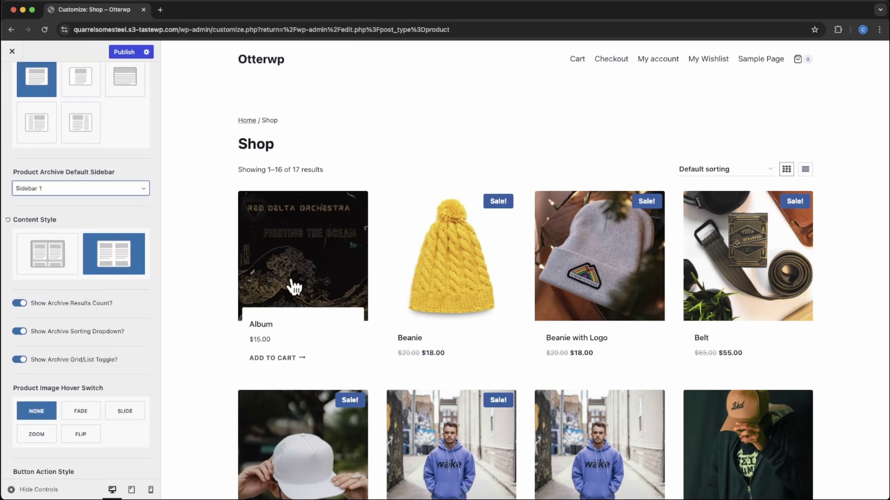
pyautogui.click(49, 260)
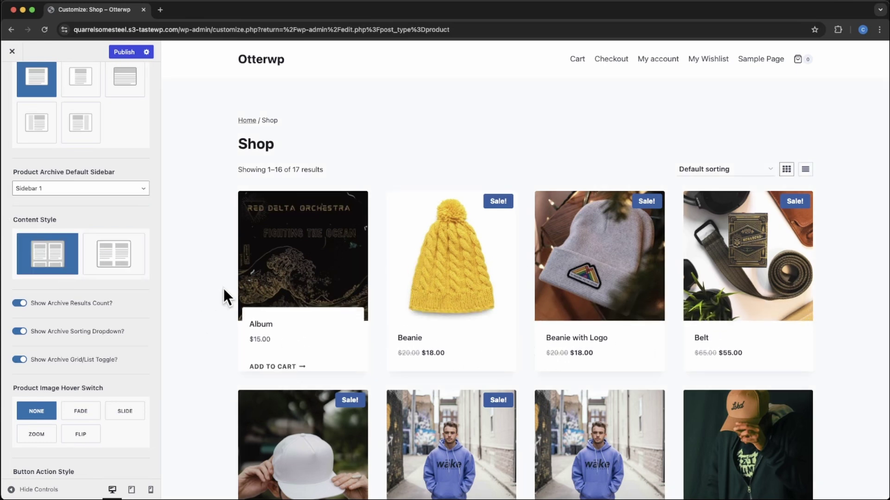
pyautogui.click(113, 269)
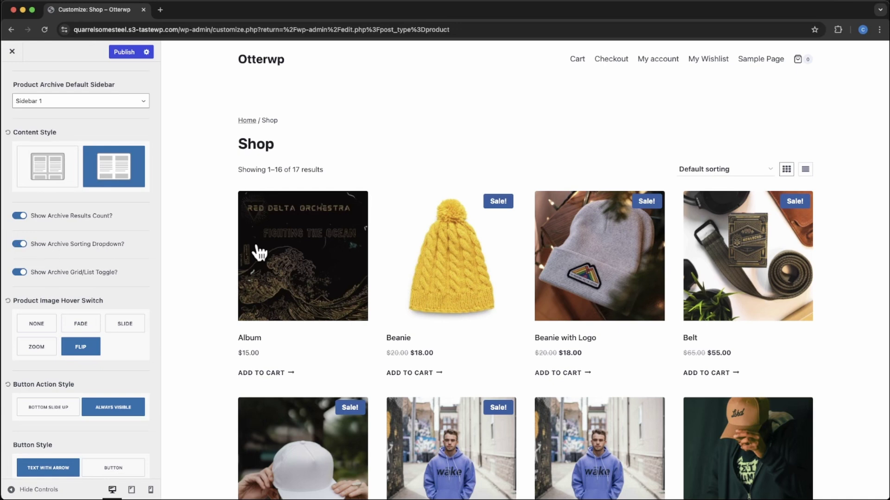
# Check the sorting and list view in the preview, then hide the grid/list toggle.
pyautogui.click(754, 170)
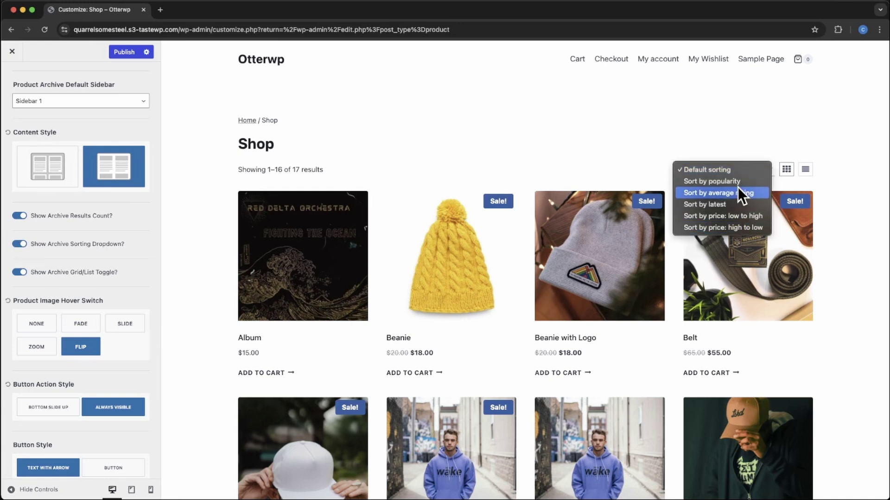
pyautogui.click(656, 166)
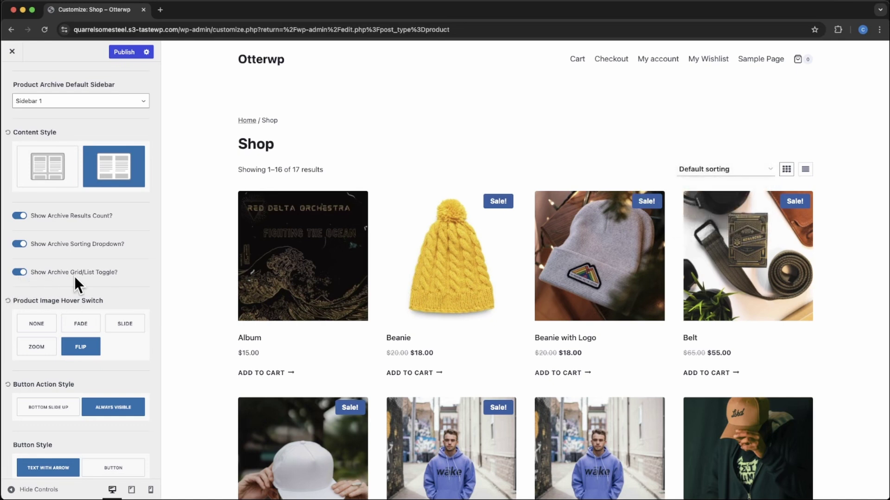
pyautogui.click(805, 169)
pyautogui.click(787, 169)
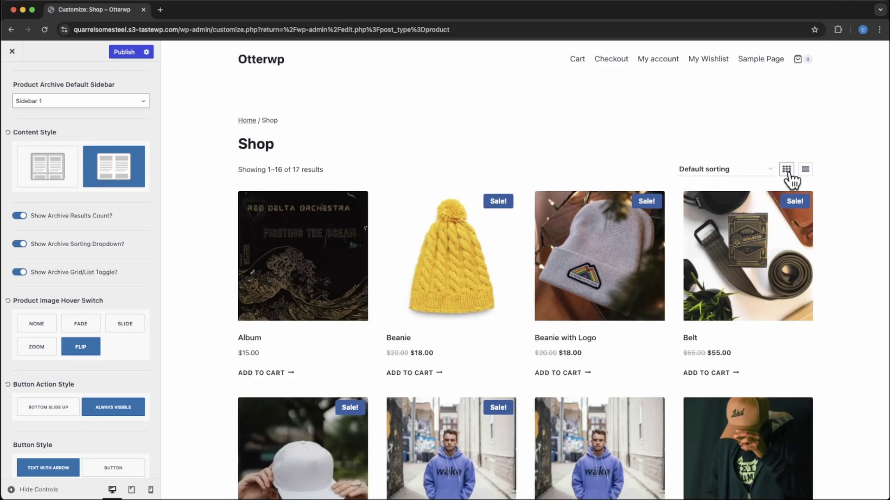
pyautogui.click(19, 272)
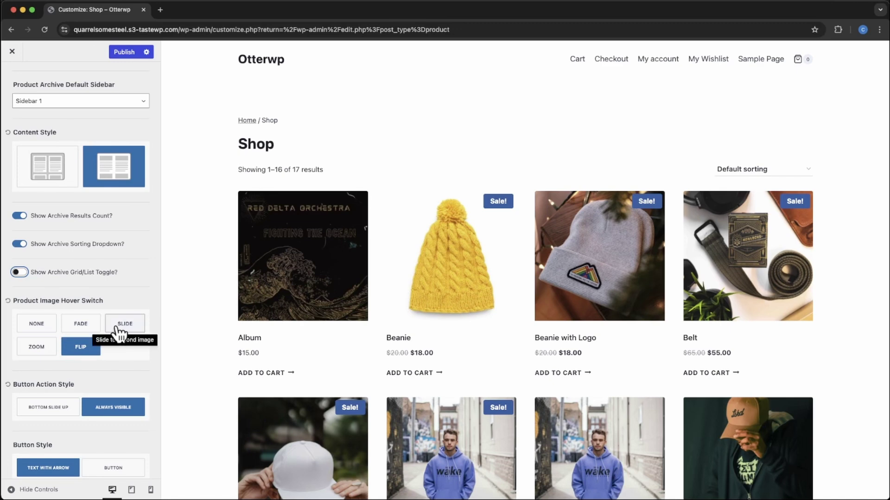
# Set the product image hover effect to Zoom after trying Fade, Slide and Flip.
pyautogui.click(81, 324)
pyautogui.scroll(-2, 420, 357)
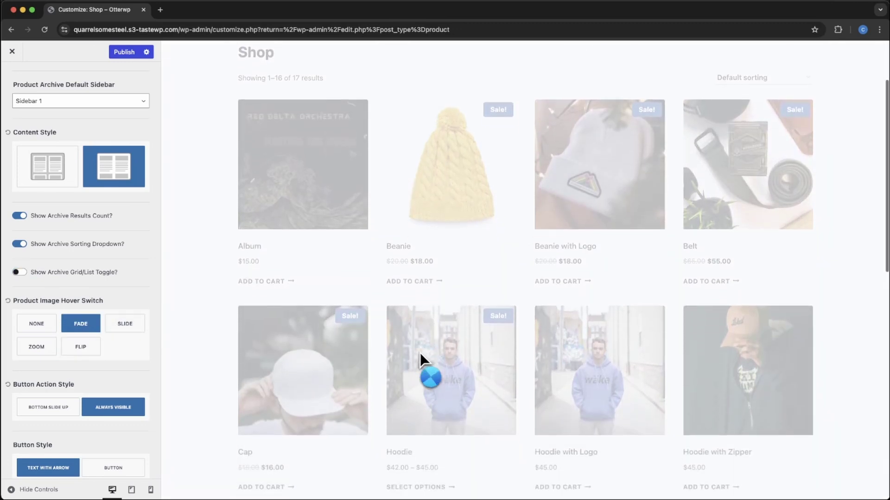
pyautogui.scroll(-4, 421, 366)
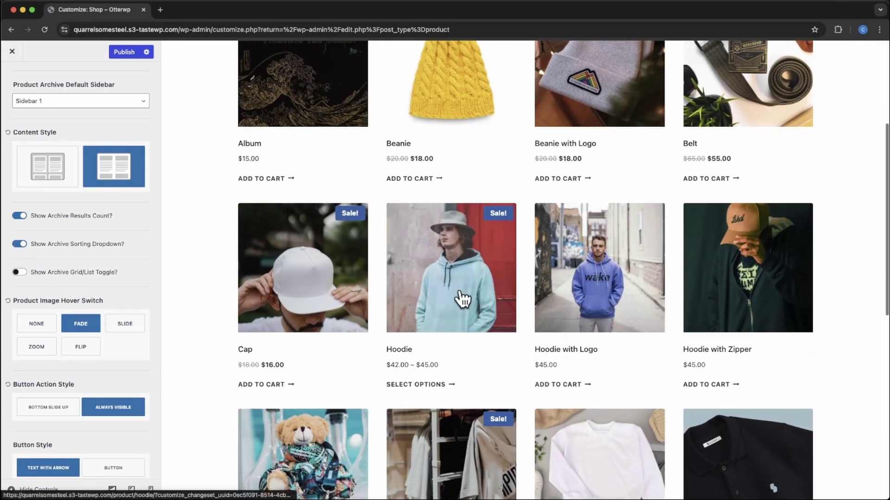
pyautogui.click(121, 324)
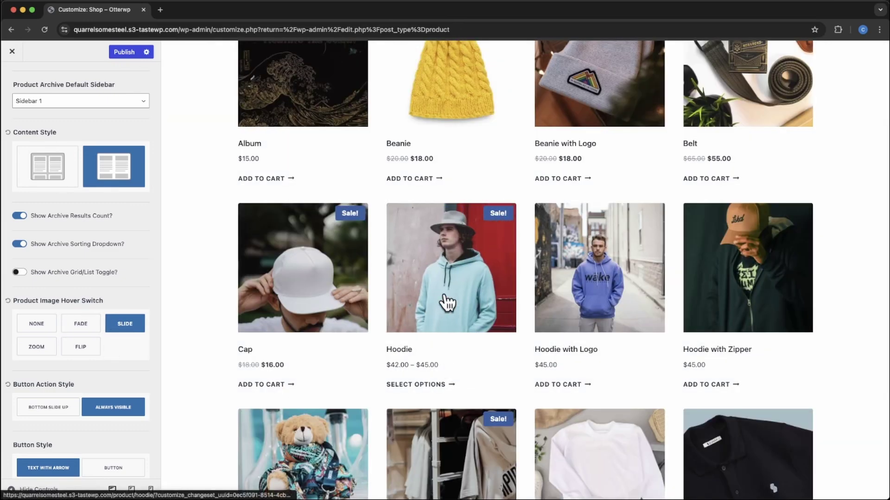
pyautogui.click(82, 352)
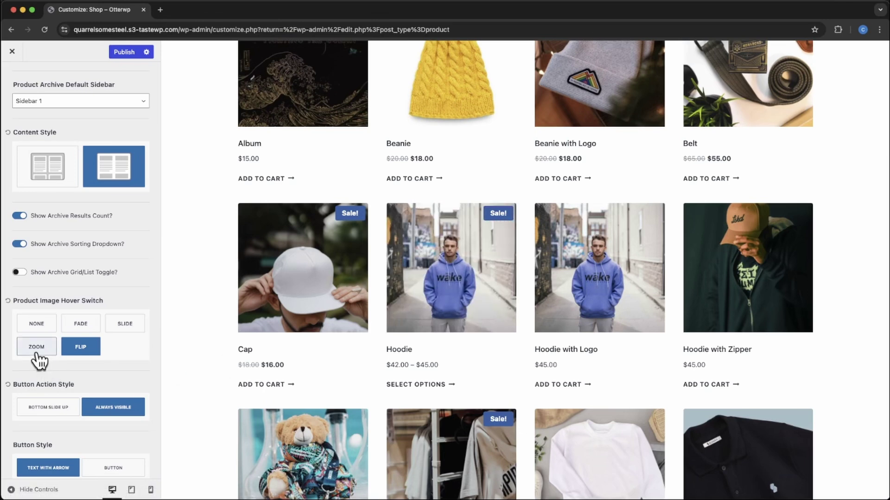
pyautogui.click(36, 349)
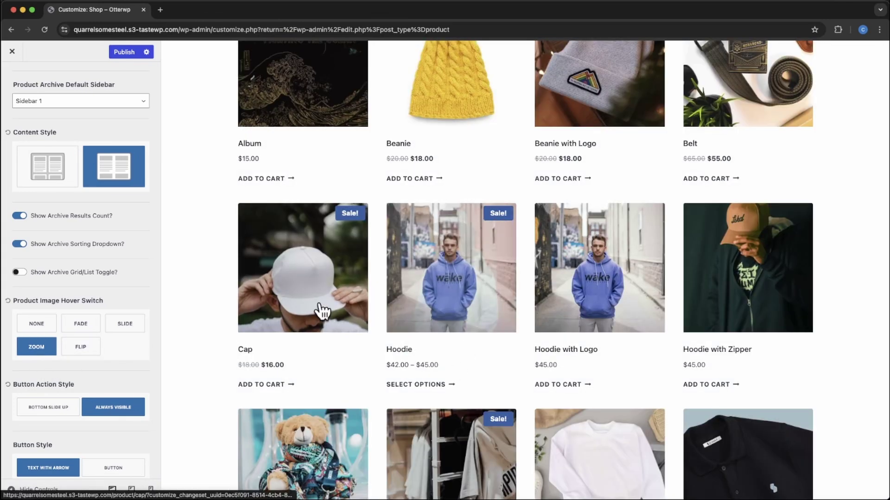
# Set the add-to-cart Button Action Style to Bottom Slide Up.
pyautogui.scroll(1, 322, 311)
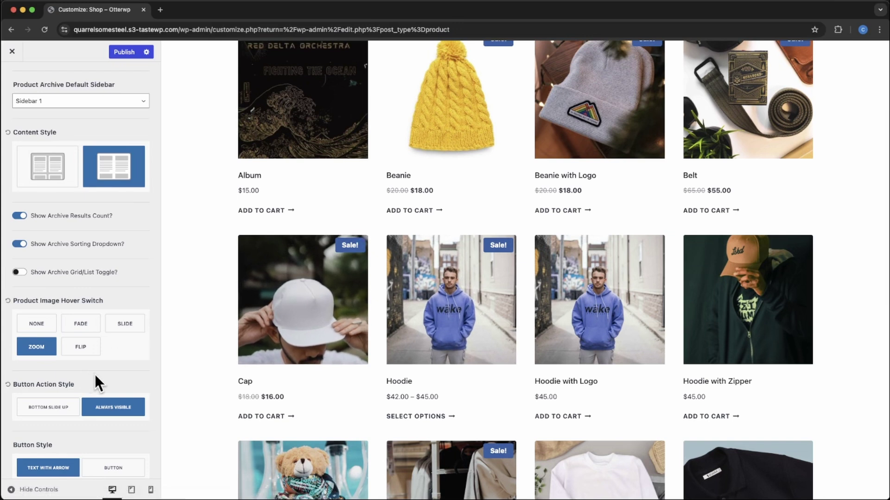
pyautogui.scroll(1, 79, 360)
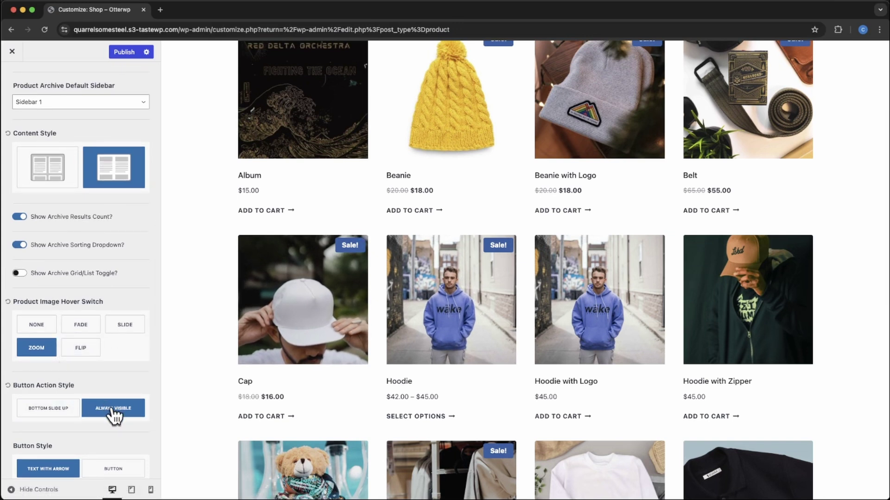
pyautogui.click(68, 413)
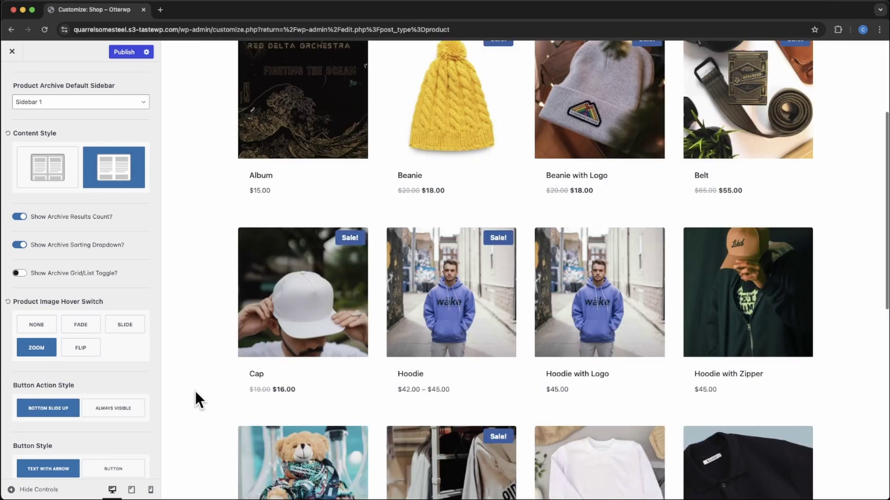
pyautogui.moveTo(285, 385)
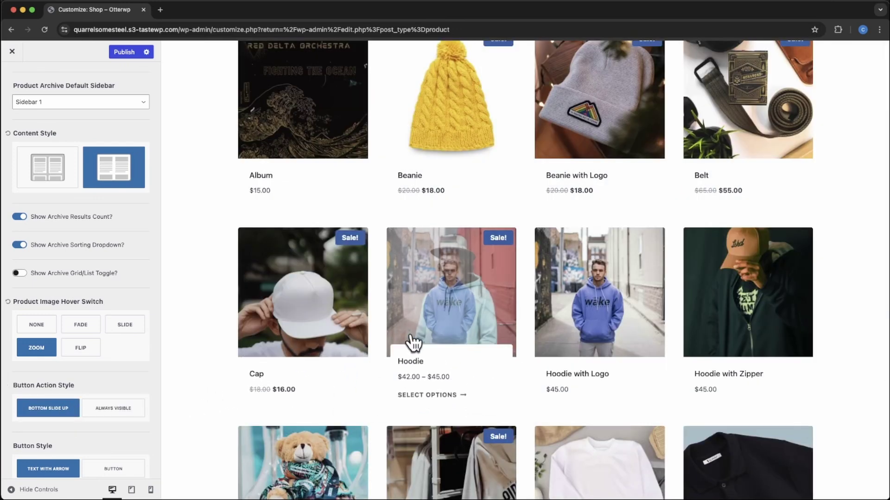
pyautogui.moveTo(627, 330)
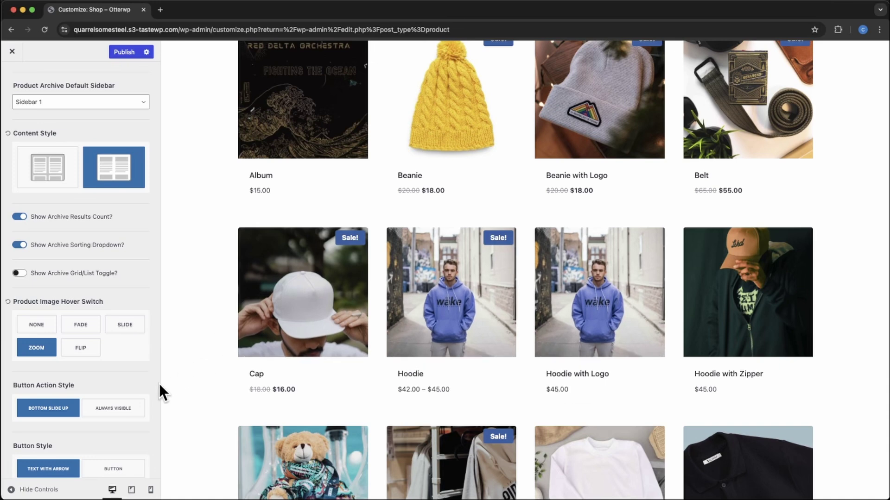
# Make add-to-cart buttons Always Visible, then leave the Customizer for the Dashboard.
pyautogui.click(131, 408)
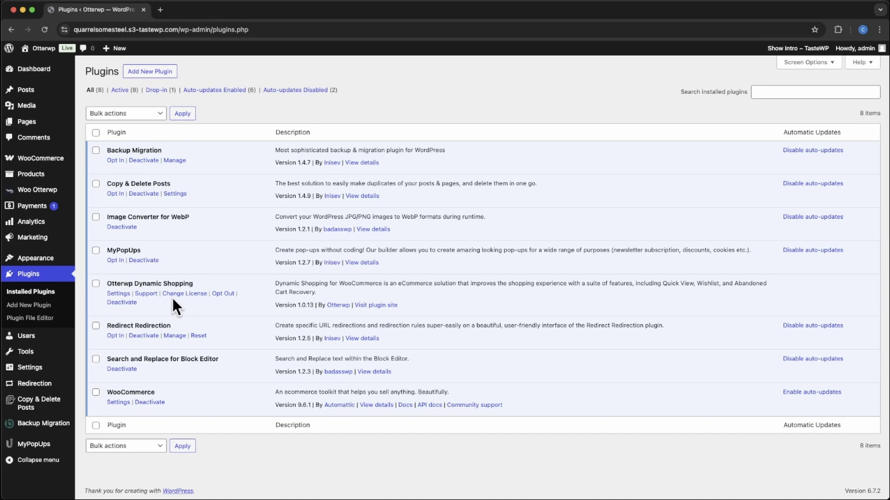
pyautogui.moveTo(42, 53)
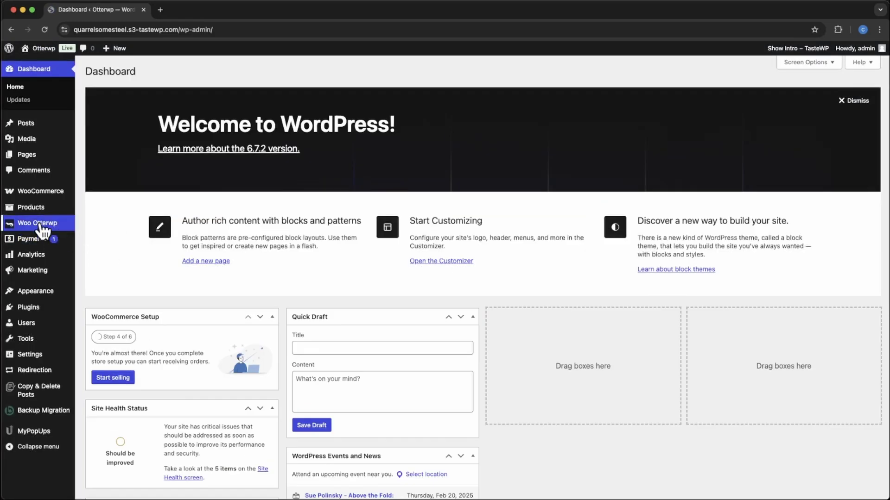
# In Otterwp Tools, place the wishlist button before add-to-cart on shop listings.
pyautogui.click(40, 226)
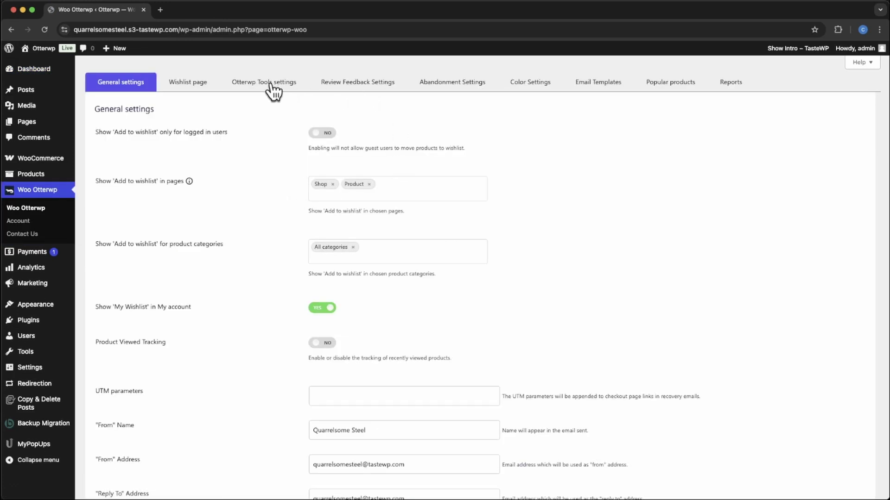
pyautogui.click(274, 91)
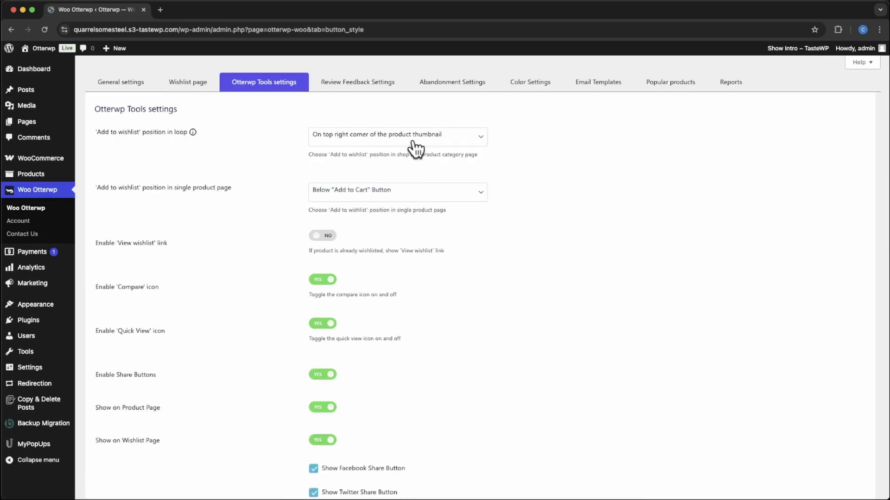
pyautogui.click(415, 198)
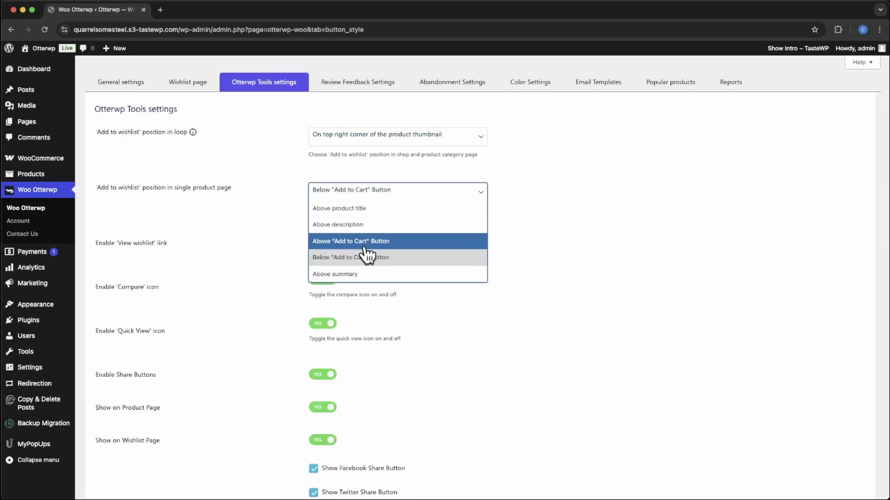
pyautogui.click(433, 139)
pyautogui.click(463, 139)
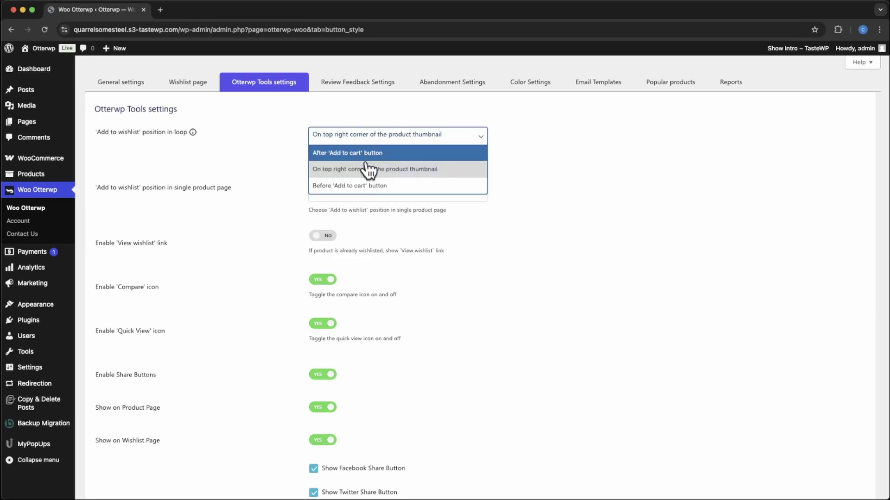
pyautogui.click(366, 185)
pyautogui.scroll(-3, 271, 369)
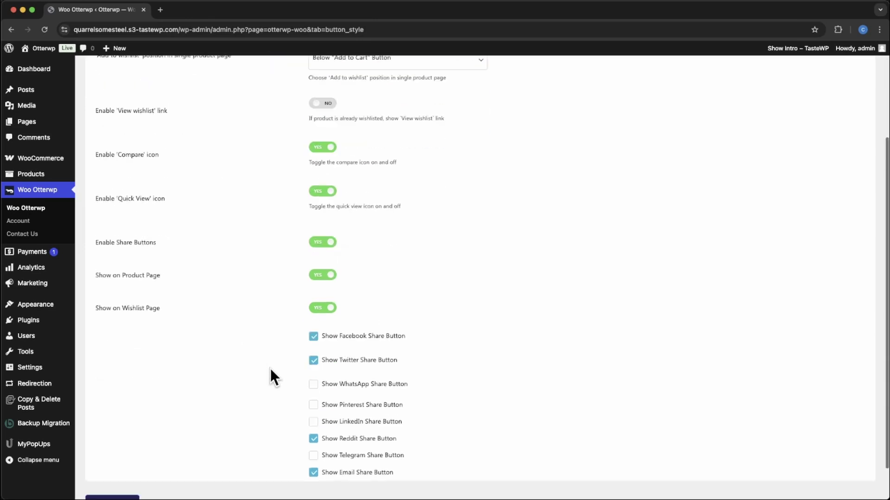
pyautogui.scroll(-1, 270, 369)
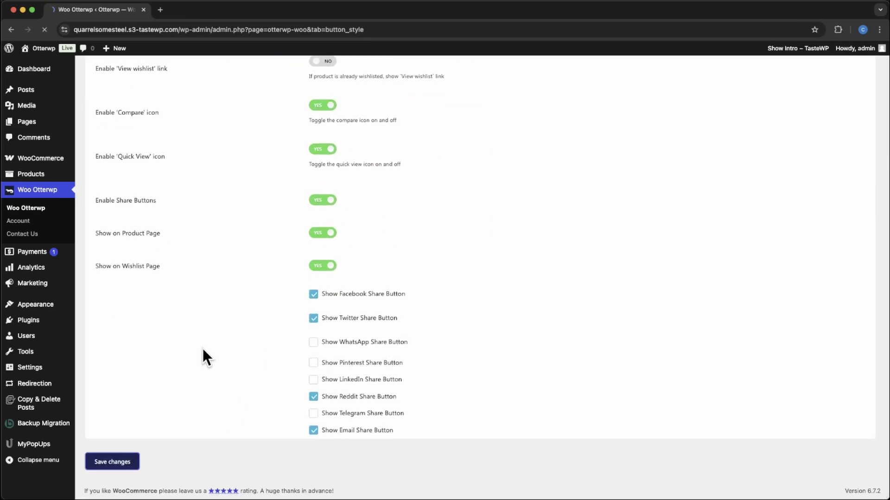
pyautogui.moveTo(41, 48)
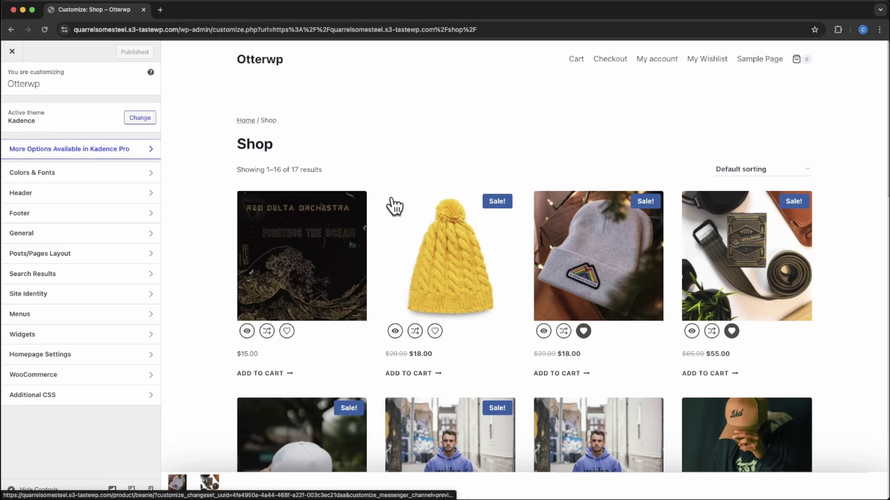
# In Product Catalog settings, enable Align Button at Bottom and set Button Style to Button.
pyautogui.click(46, 379)
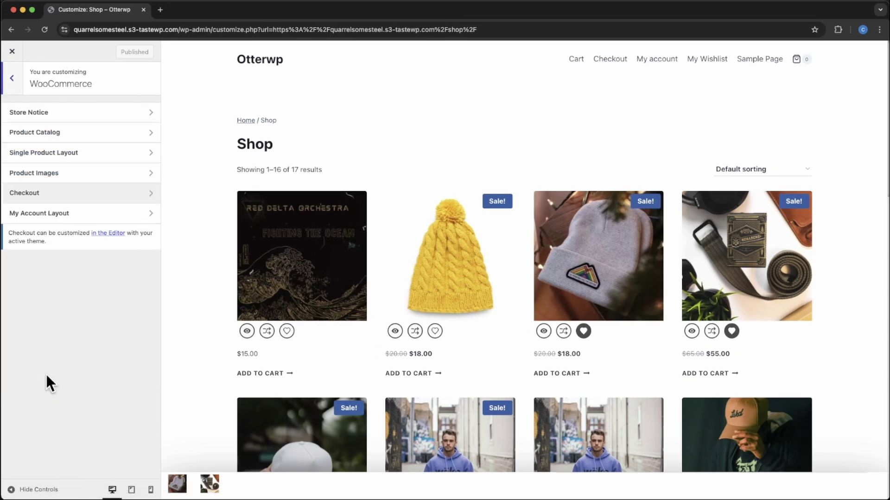
pyautogui.click(63, 135)
pyautogui.scroll(-10, 96, 305)
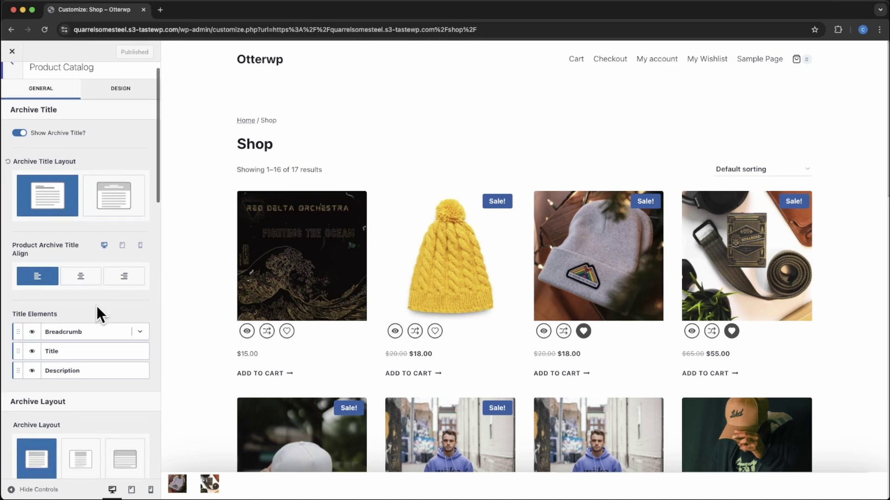
pyautogui.scroll(-10, 96, 310)
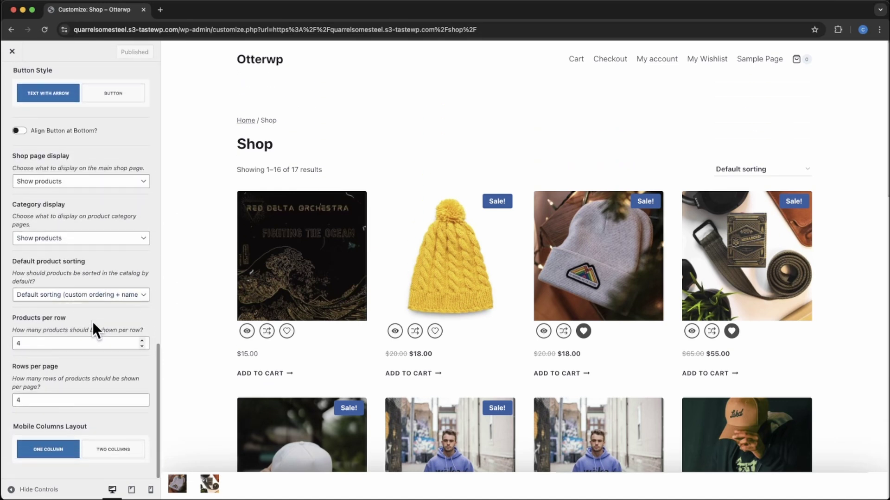
pyautogui.click(19, 131)
pyautogui.scroll(3, 81, 143)
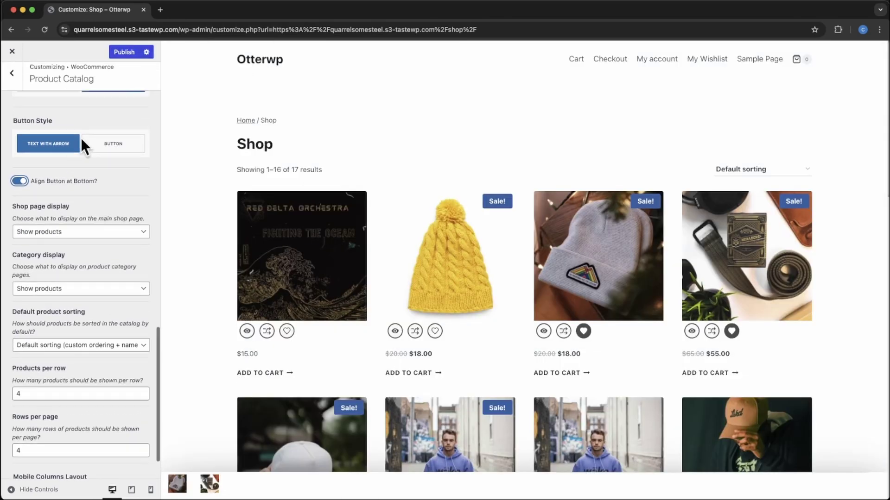
pyautogui.click(117, 178)
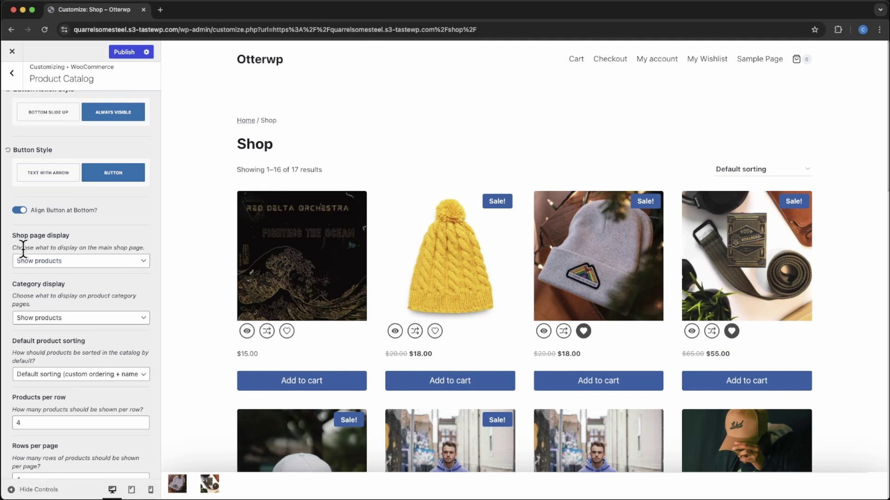
pyautogui.click(133, 262)
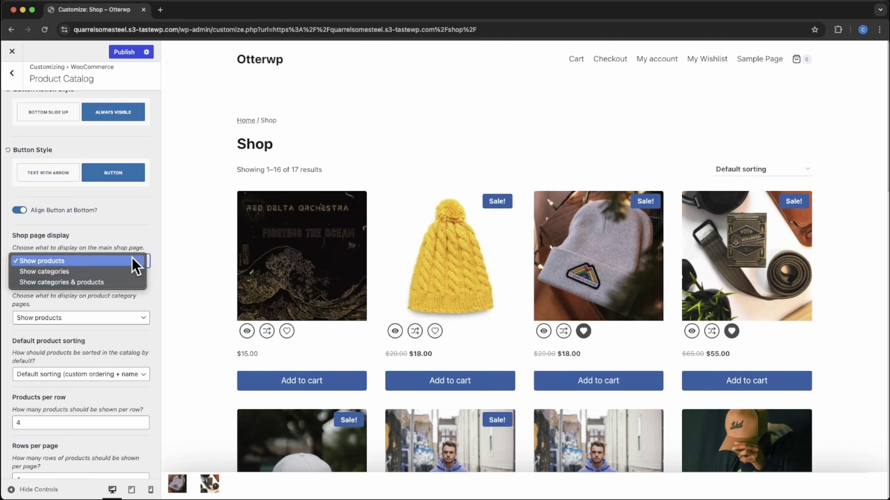
pyautogui.click(97, 270)
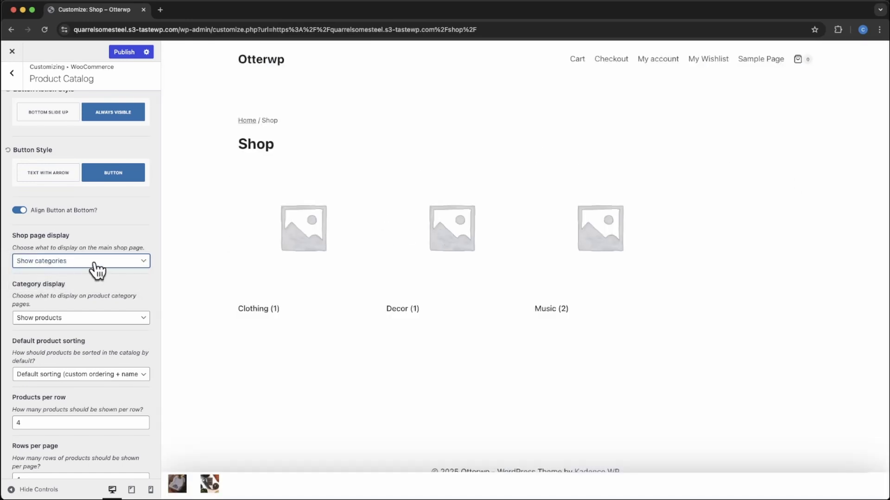
pyautogui.click(94, 262)
pyautogui.click(95, 271)
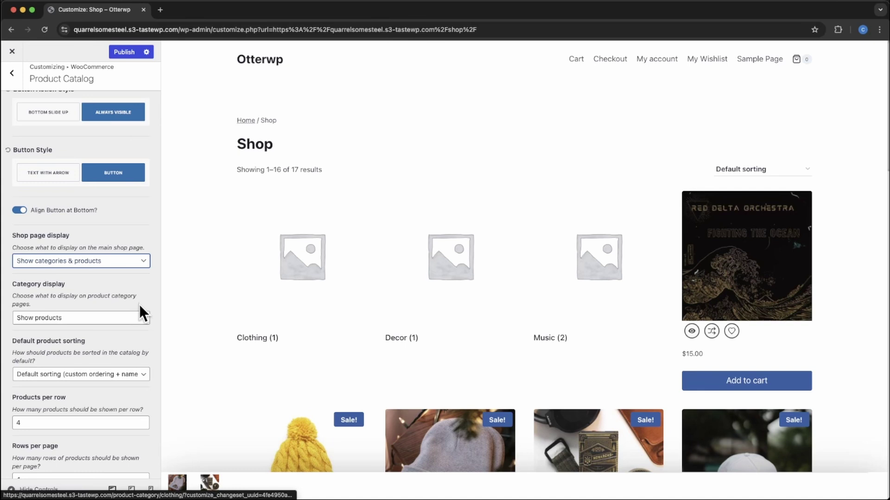
pyautogui.click(134, 260)
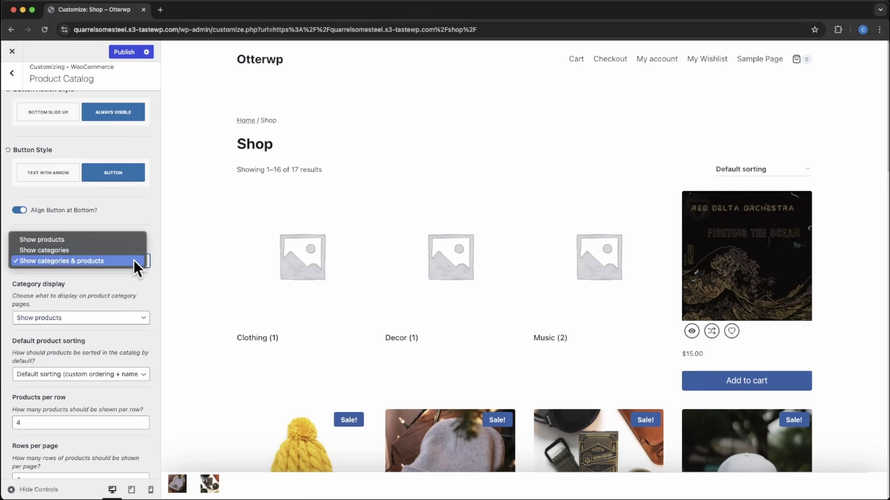
pyautogui.click(70, 241)
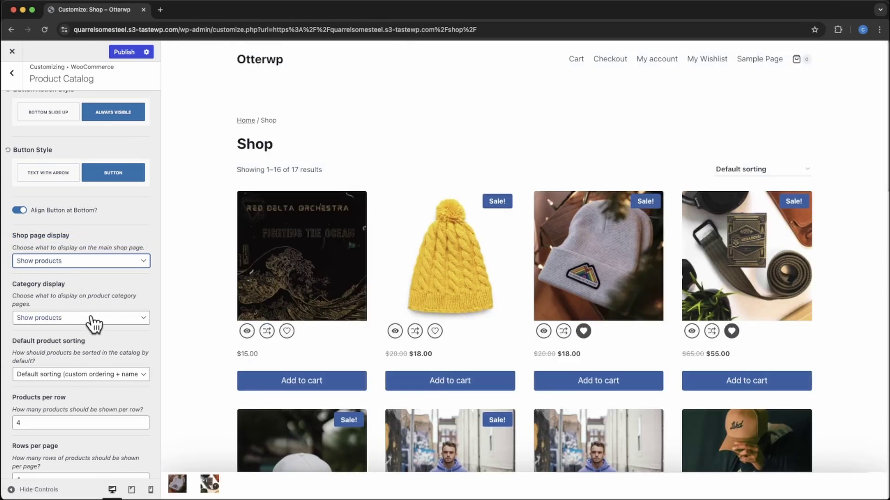
pyautogui.click(89, 316)
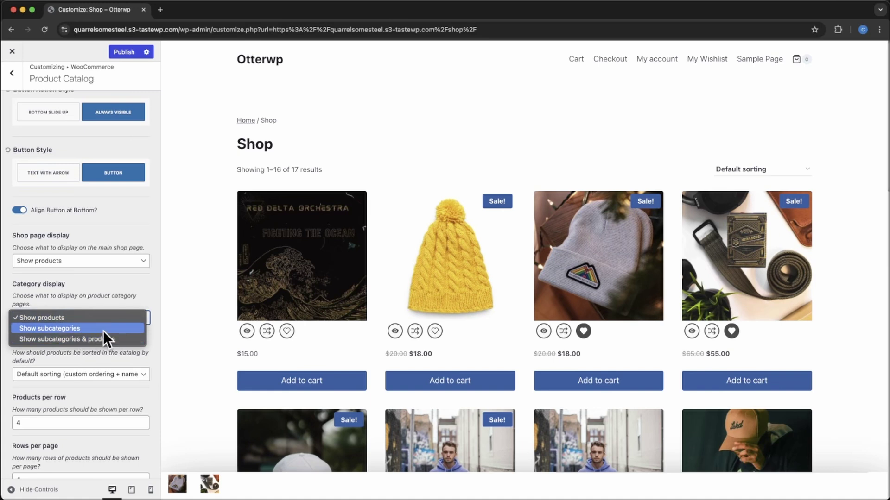
pyautogui.click(123, 286)
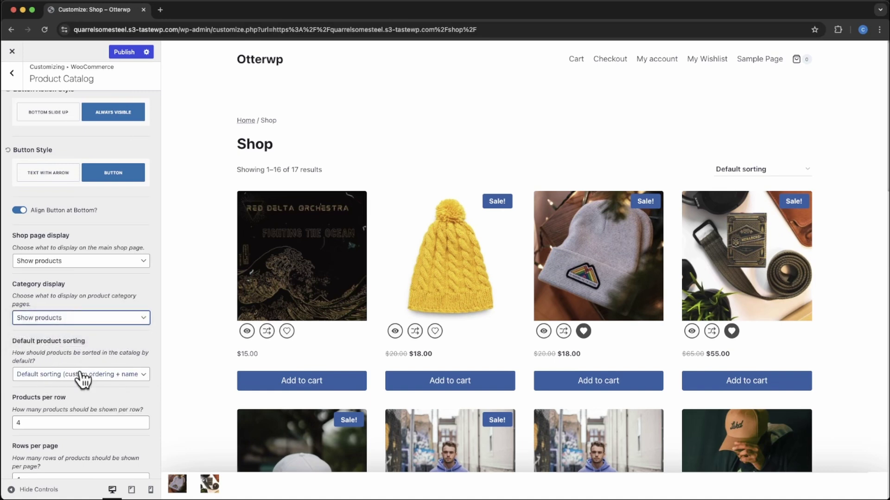
pyautogui.click(772, 170)
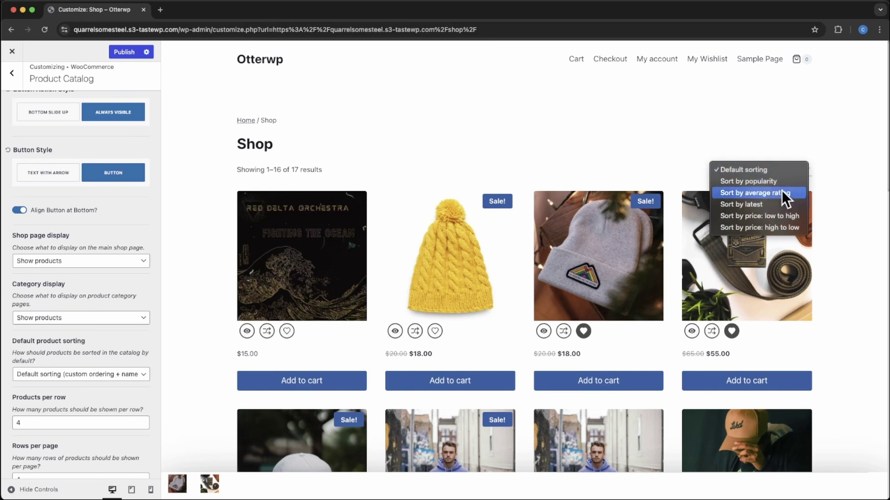
pyautogui.click(677, 166)
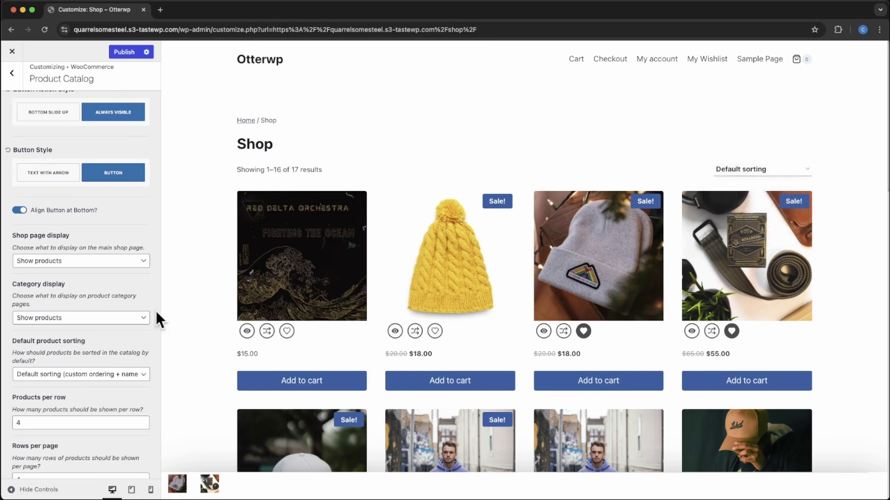
pyautogui.click(123, 374)
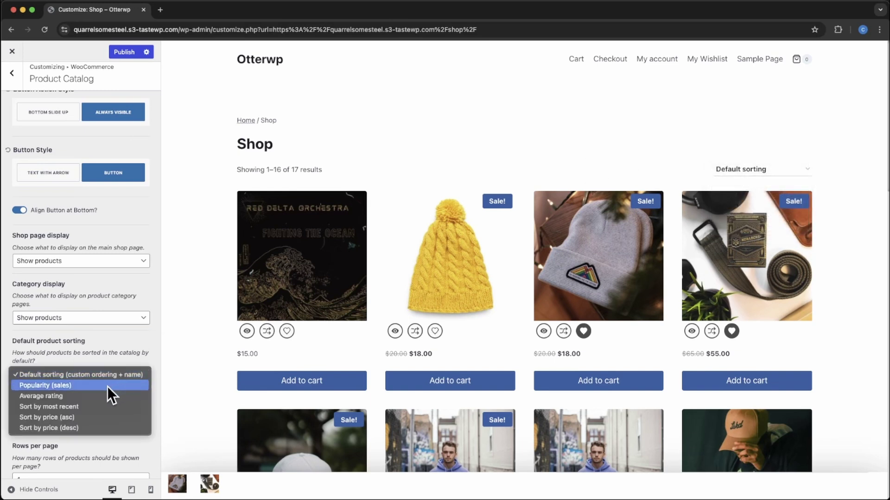
pyautogui.click(85, 439)
pyautogui.click(65, 422)
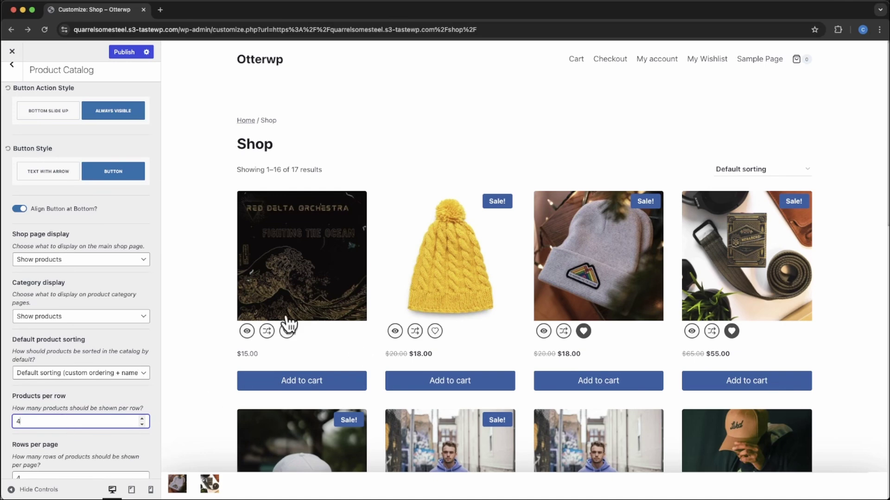
pyautogui.moveTo(44, 422); pyautogui.dragTo(14, 422)
pyautogui.write('2')
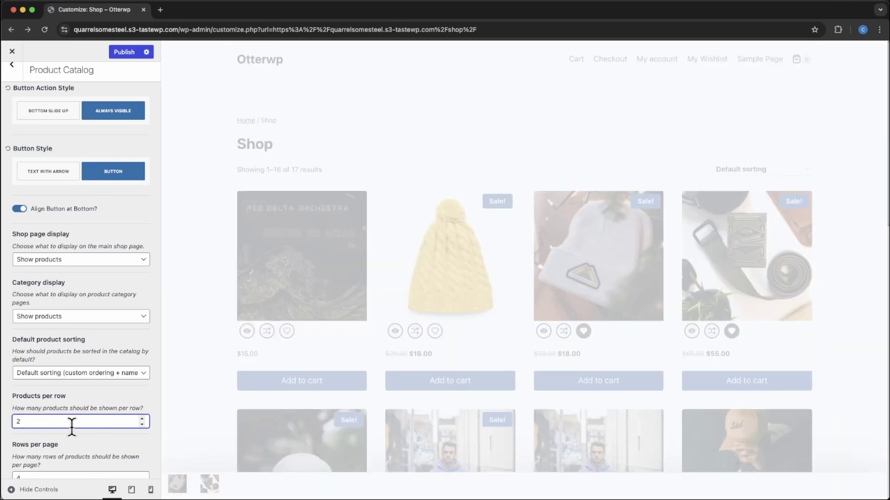
pyautogui.scroll(-3, 560, 347)
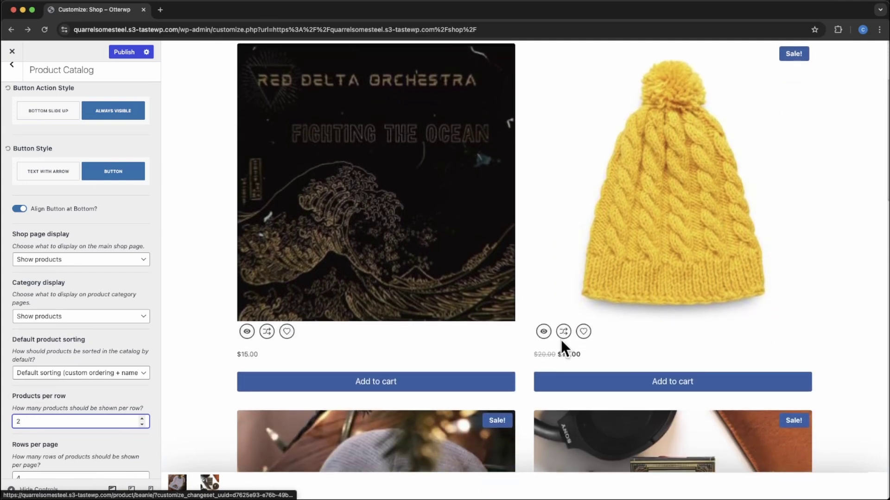
pyautogui.scroll(3, 290, 354)
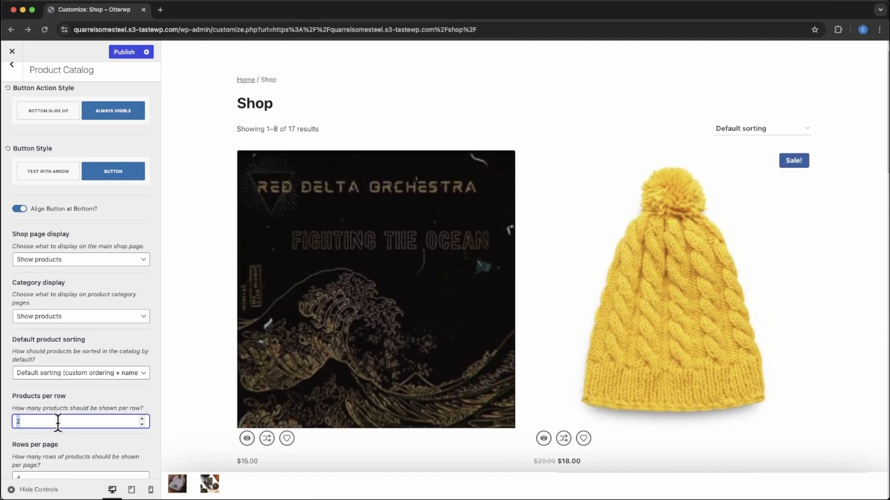
pyautogui.write('3')
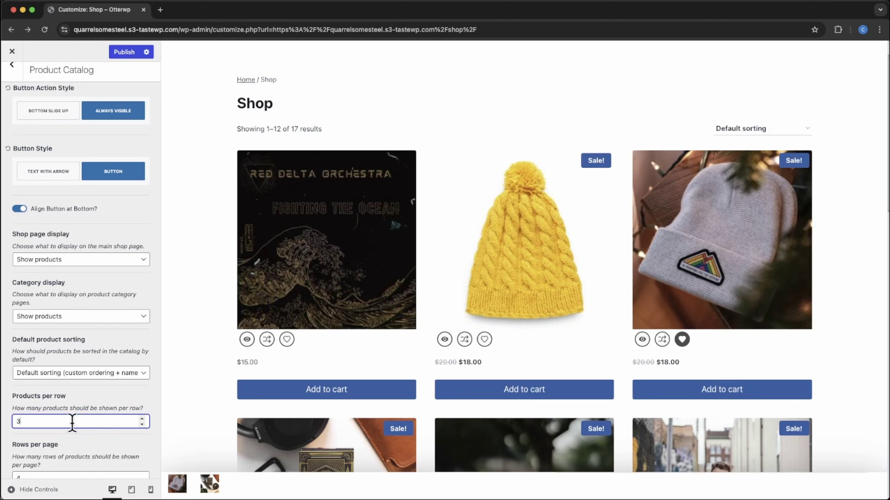
pyautogui.doubleClick(19, 421)
pyautogui.write('4')
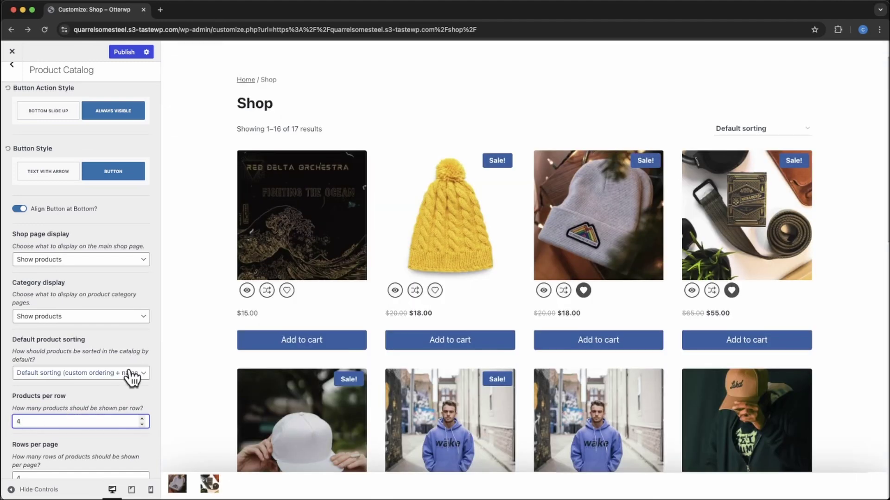
pyautogui.scroll(-3, 125, 375)
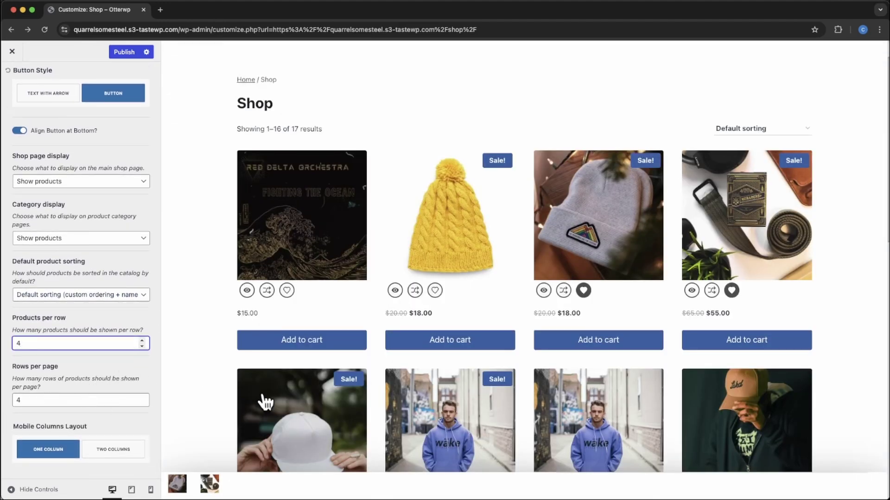
# Set the Product Image Hover Switch to None in the Product Catalog settings.
pyautogui.scroll(-10, 273, 413)
pyautogui.scroll(-4, 277, 419)
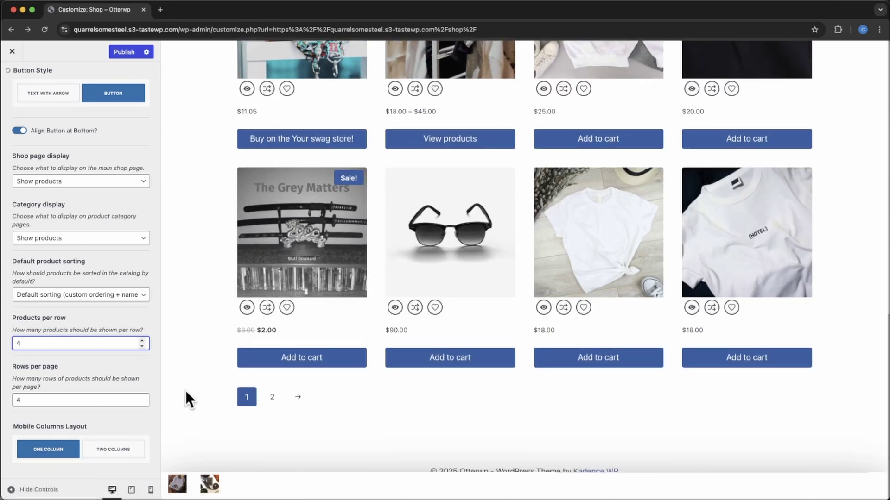
pyautogui.moveTo(61, 394); pyautogui.dragTo(15, 394)
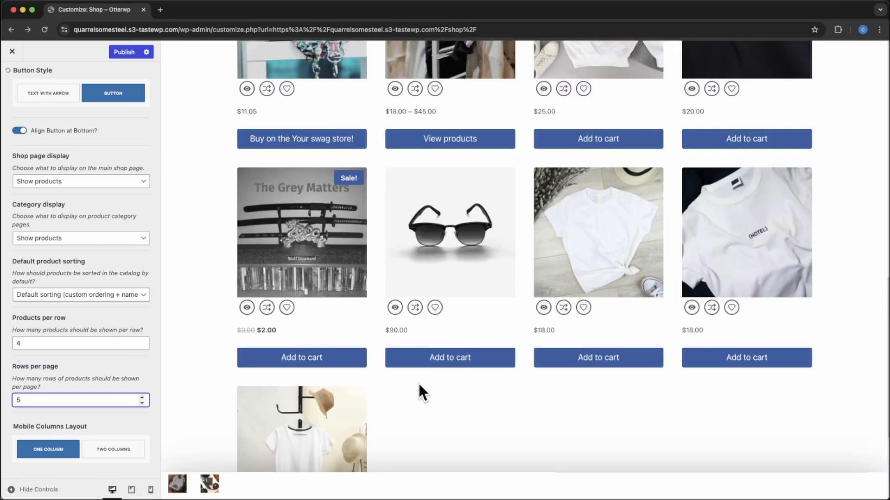
pyautogui.scroll(-3, 543, 374)
pyautogui.scroll(-1, 544, 374)
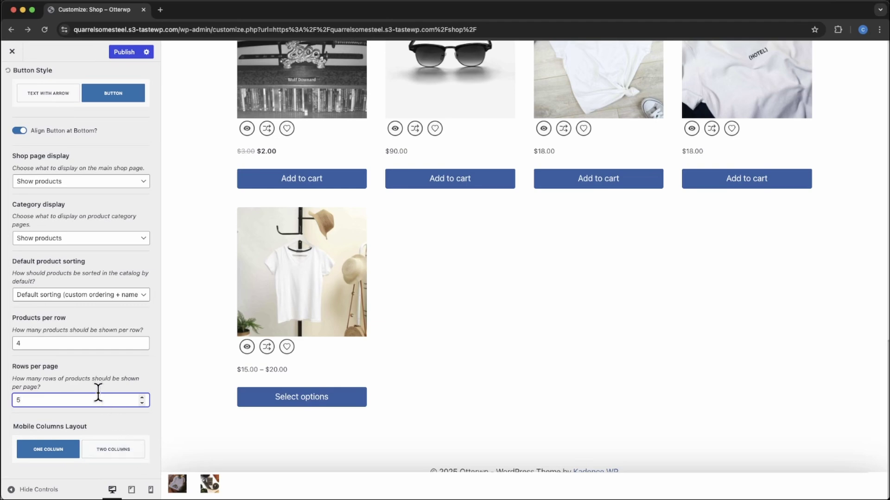
pyautogui.scroll(12, 402, 332)
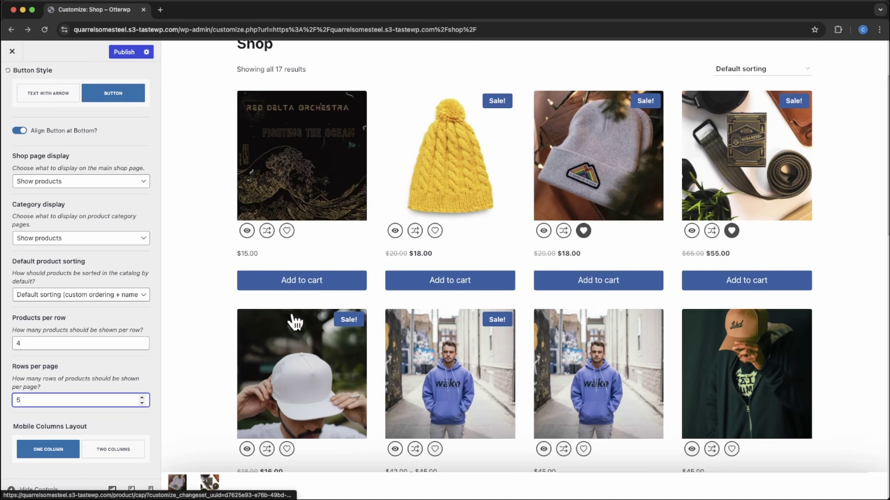
pyautogui.scroll(8, 70, 246)
pyautogui.scroll(3, 74, 259)
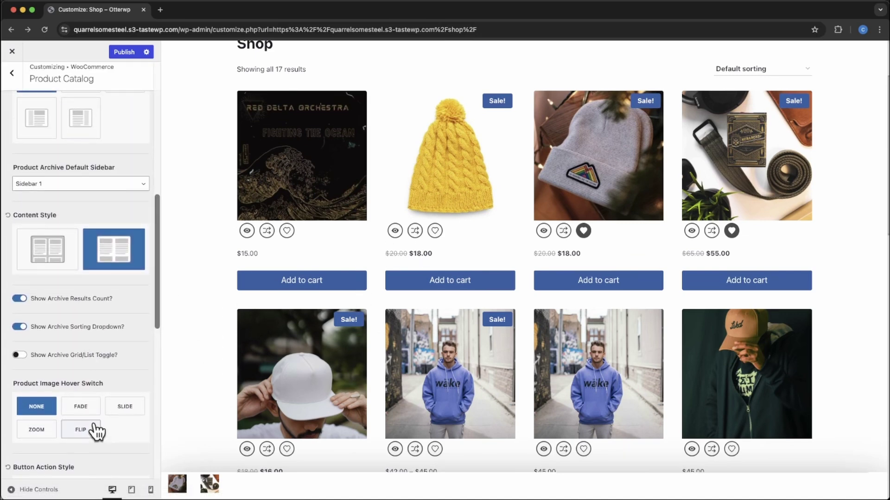
pyautogui.click(81, 433)
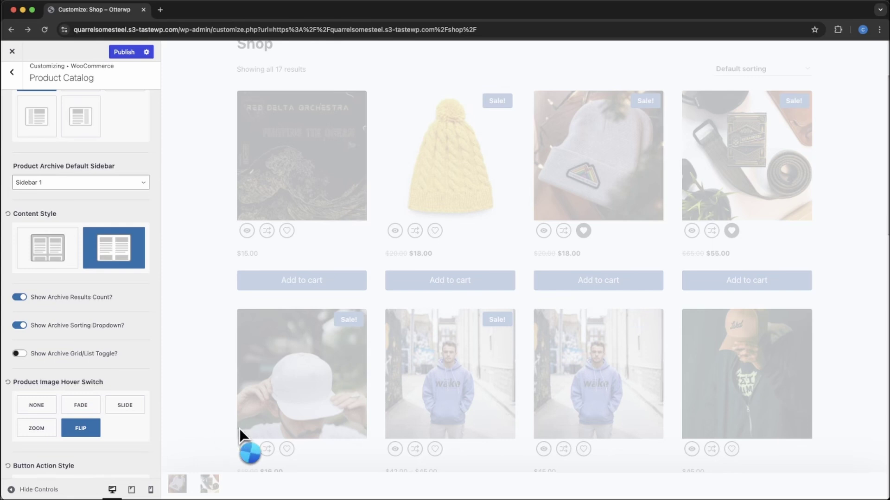
pyautogui.scroll(-4, 491, 343)
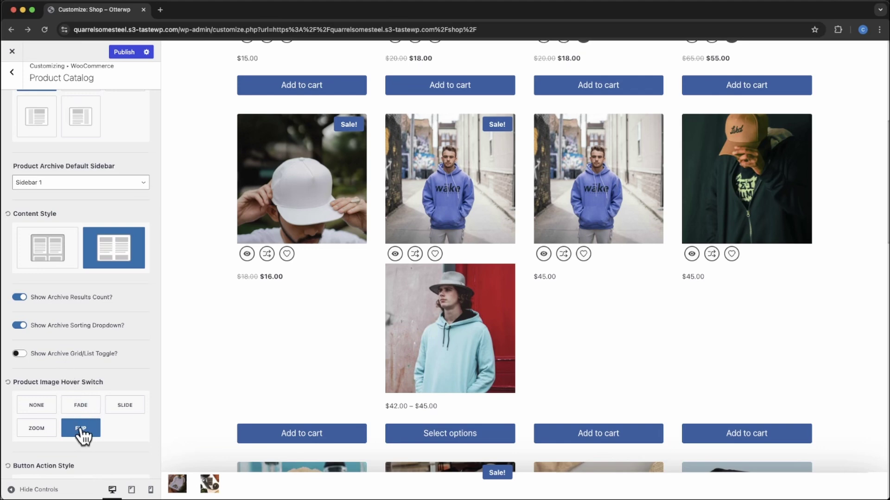
pyautogui.click(38, 408)
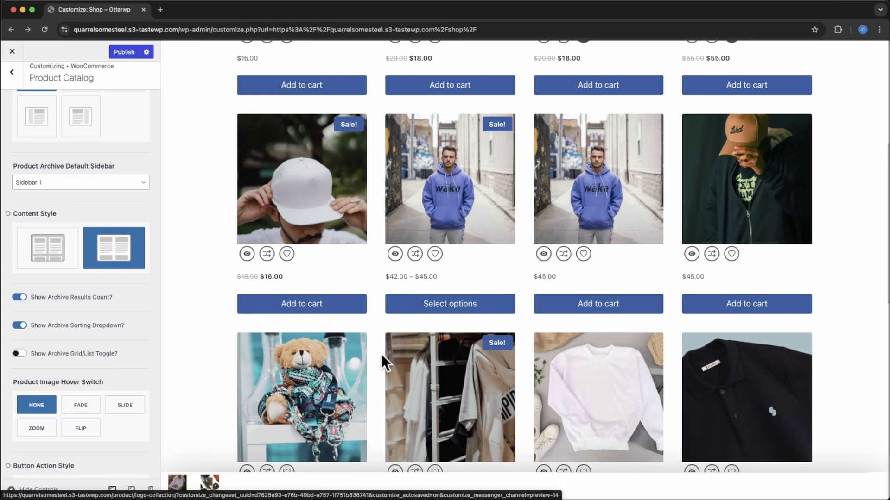
pyautogui.scroll(10, 135, 318)
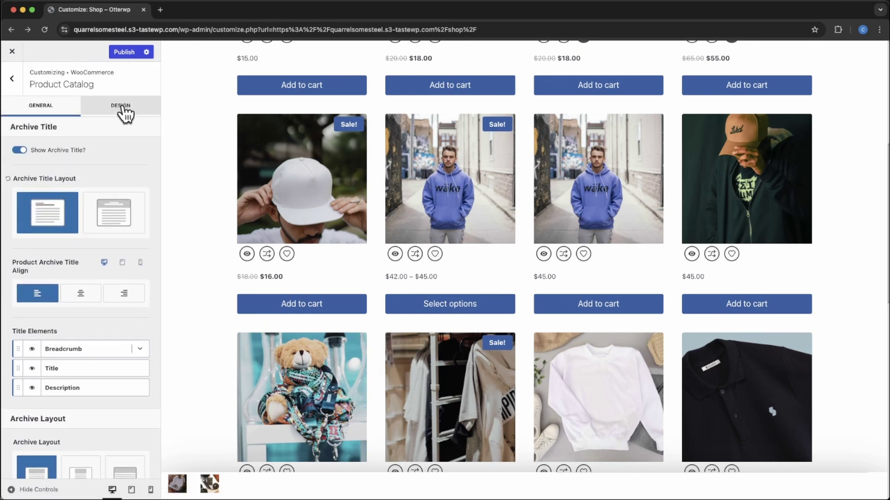
# On the catalog Design tab, set the Shop title colour to the palette blue 2B6CB0.
pyautogui.click(124, 112)
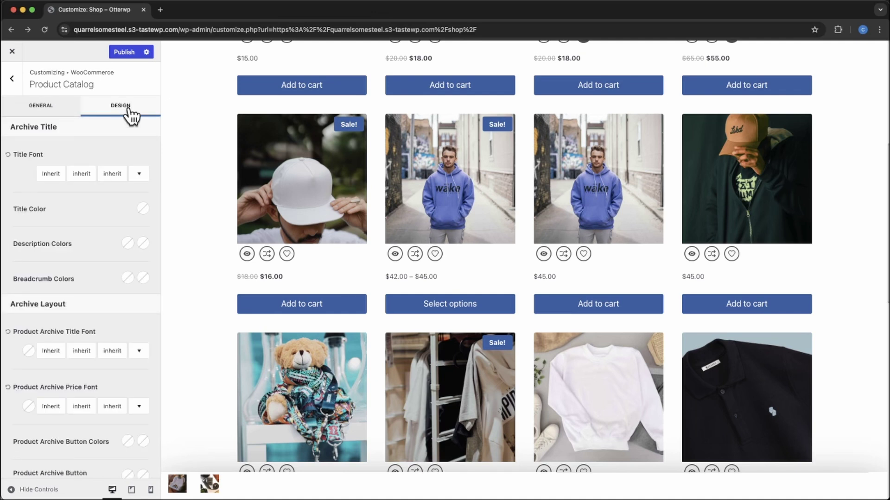
pyautogui.click(56, 175)
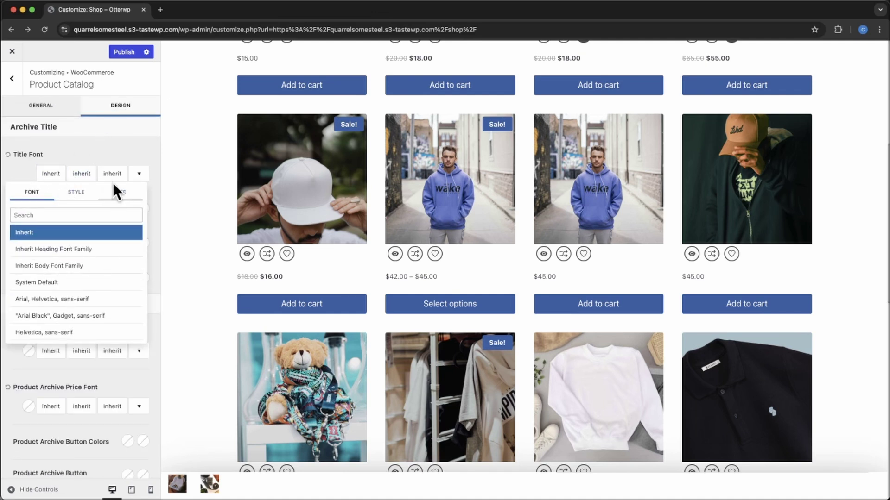
pyautogui.click(122, 149)
pyautogui.scroll(6, 312, 159)
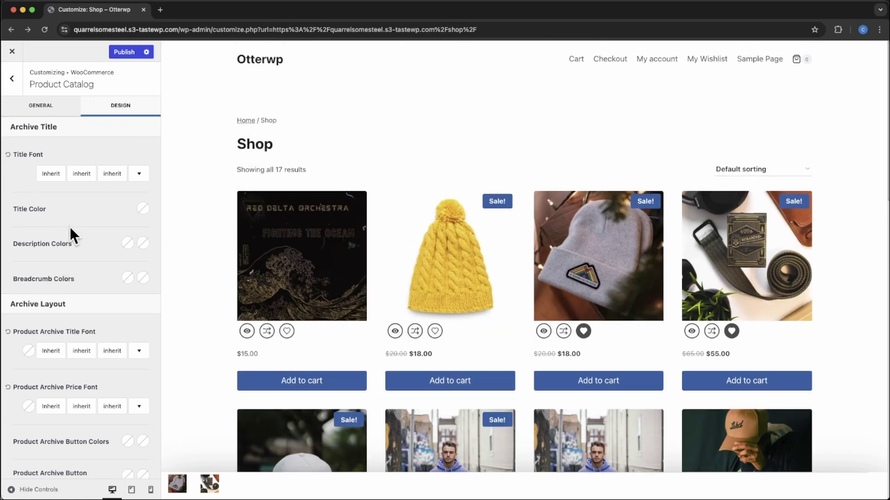
pyautogui.click(144, 209)
pyautogui.click(36, 190)
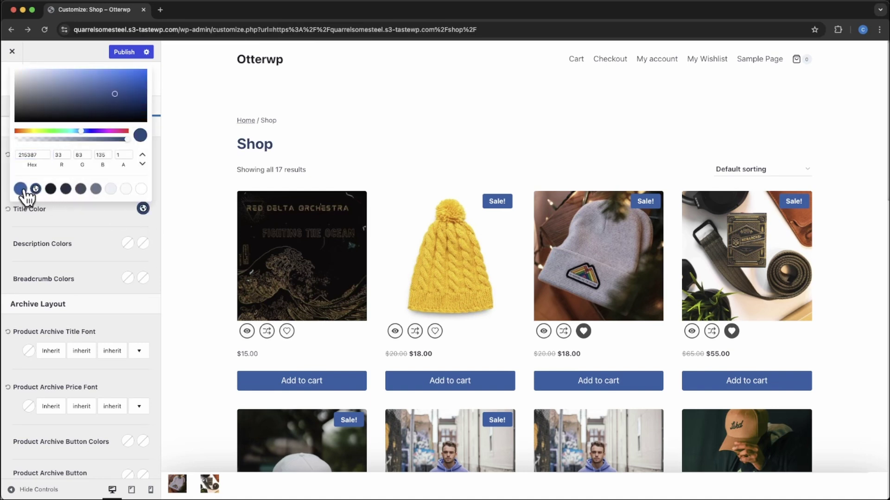
pyautogui.click(21, 188)
pyautogui.click(144, 317)
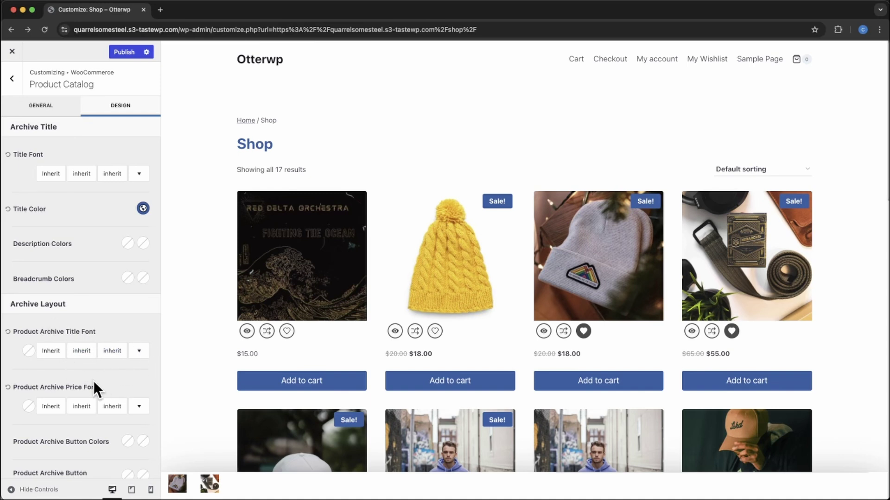
# Set the product archive price font colour to a grey palette swatch.
pyautogui.scroll(-2, 93, 381)
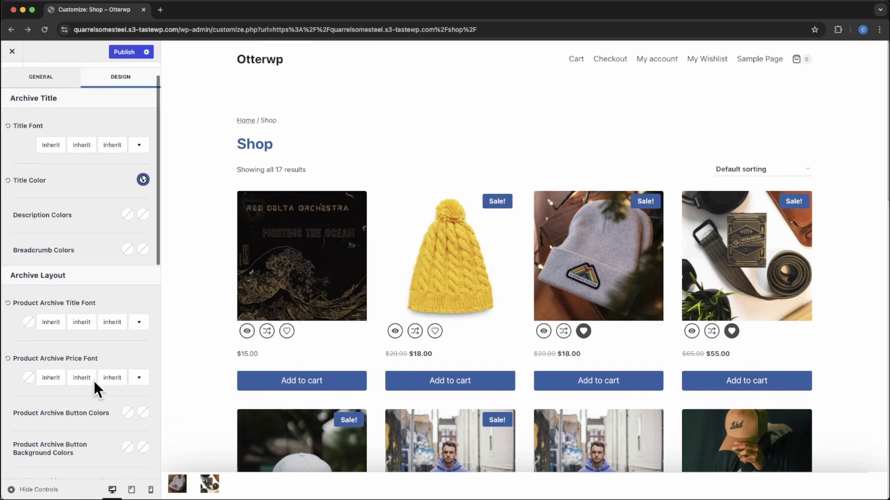
pyautogui.click(28, 373)
pyautogui.click(36, 335)
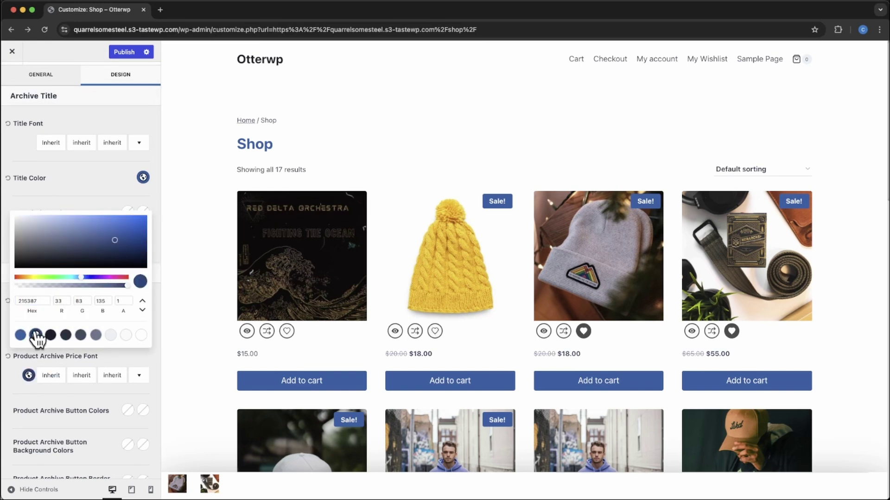
pyautogui.click(21, 334)
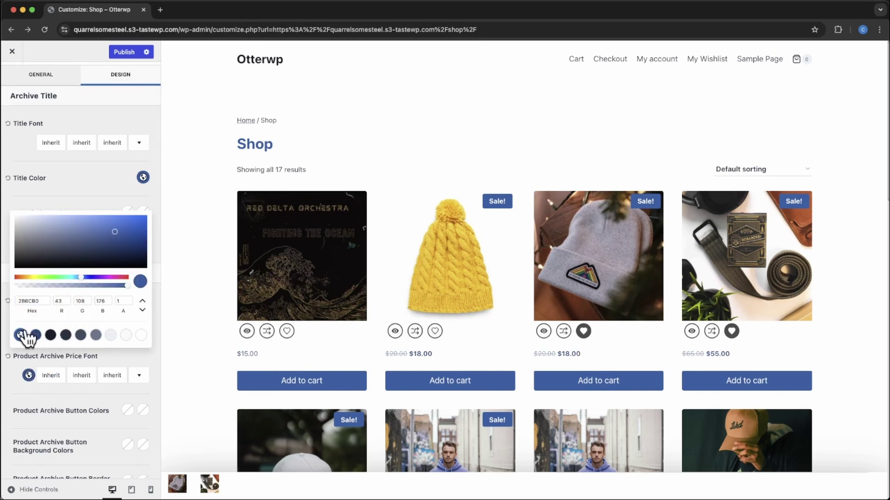
pyautogui.click(96, 334)
pyautogui.click(93, 405)
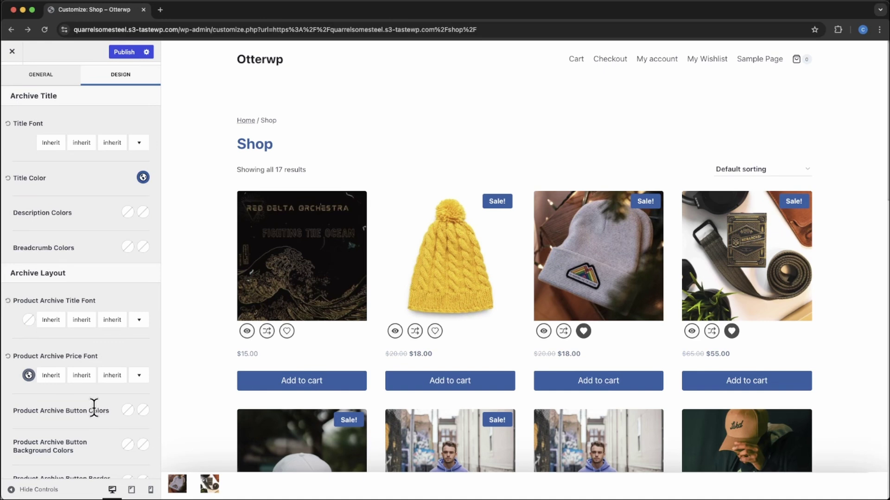
pyautogui.scroll(-5, 93, 407)
pyautogui.scroll(-1, 94, 408)
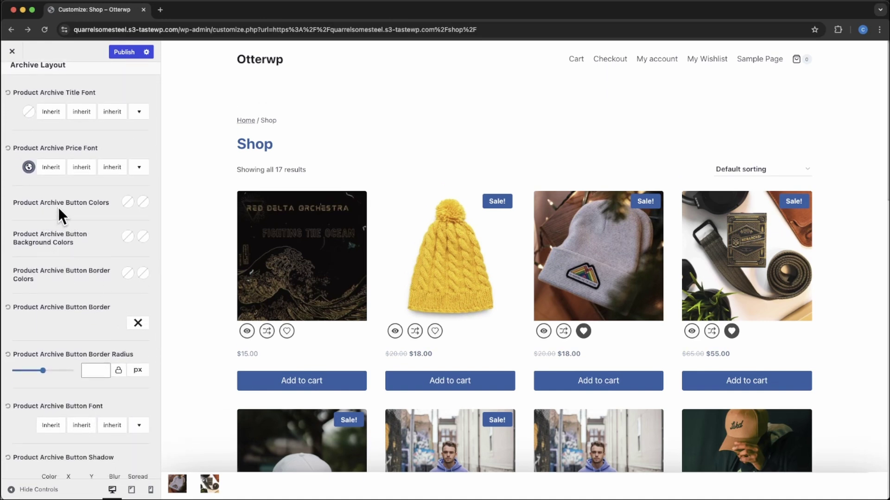
# Set the product archive button text colour to white.
pyautogui.click(127, 202)
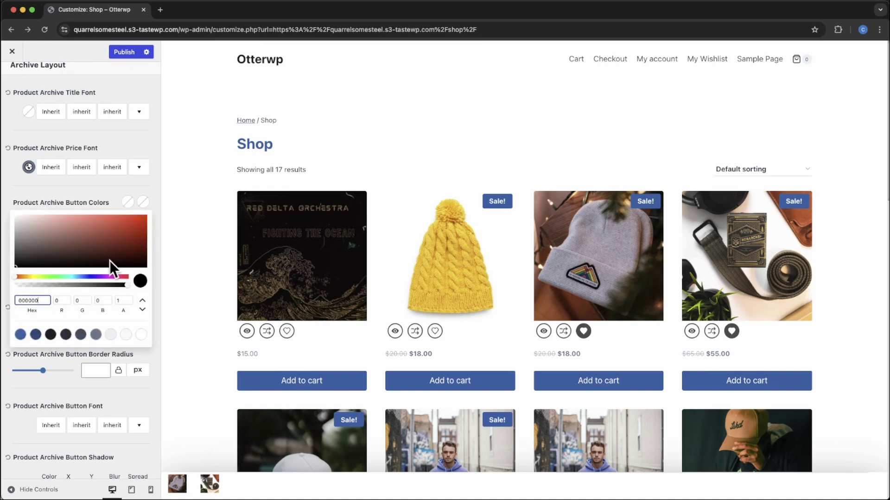
pyautogui.click(80, 277)
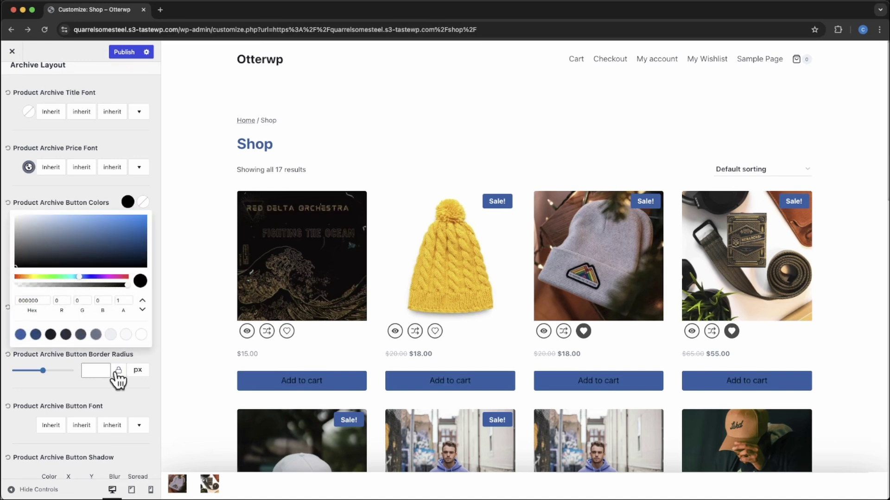
pyautogui.click(141, 334)
pyautogui.click(79, 373)
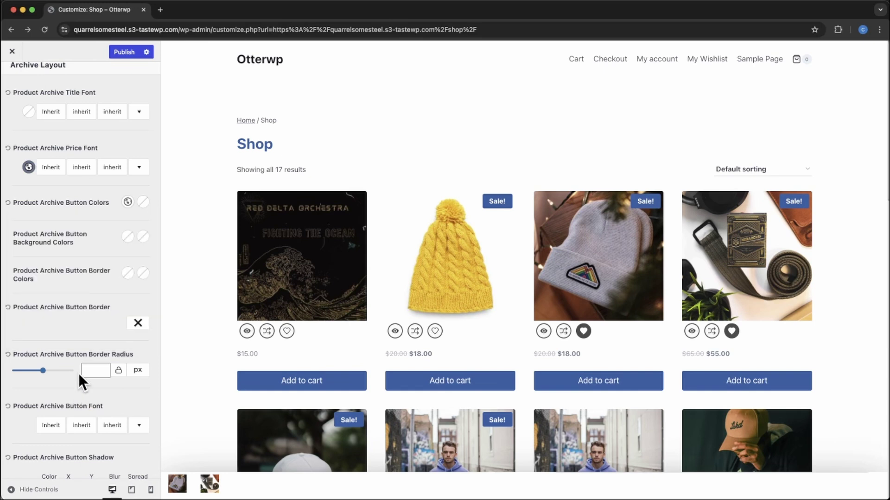
# Set the button background to a lighter blue (#5A96D7) and keep the border as none.
pyautogui.click(126, 238)
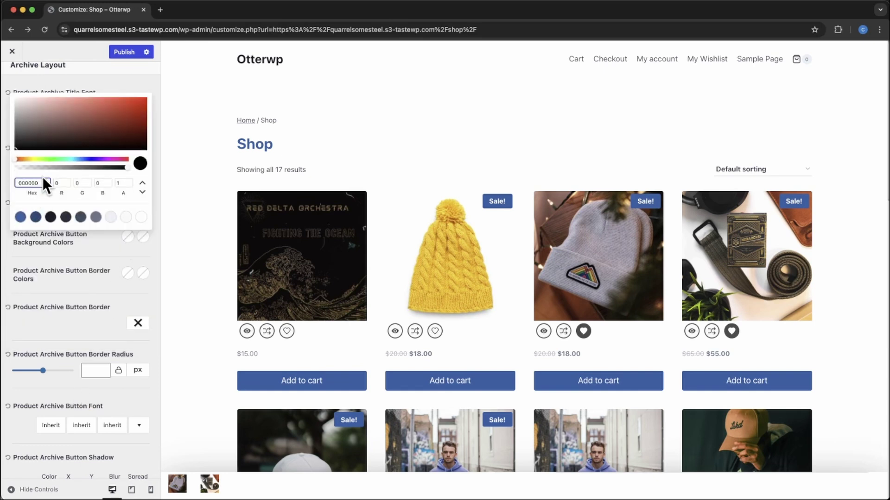
pyautogui.moveTo(66, 159); pyautogui.dragTo(99, 99)
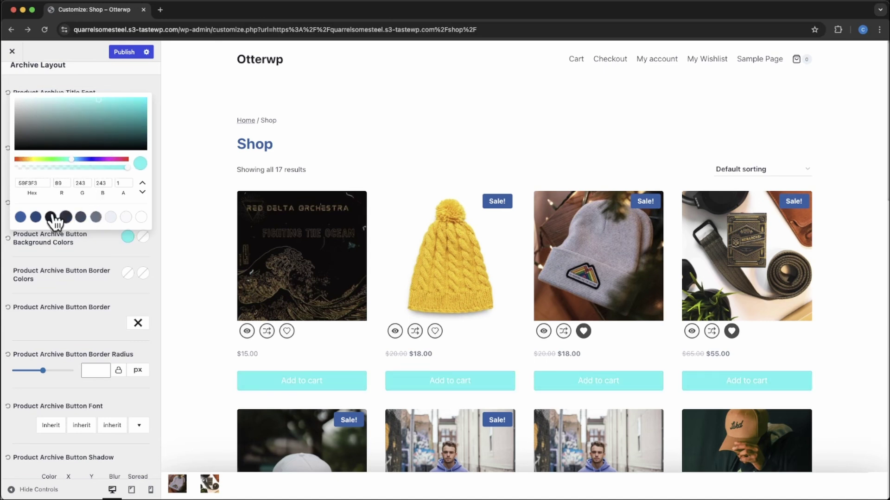
pyautogui.click(20, 218)
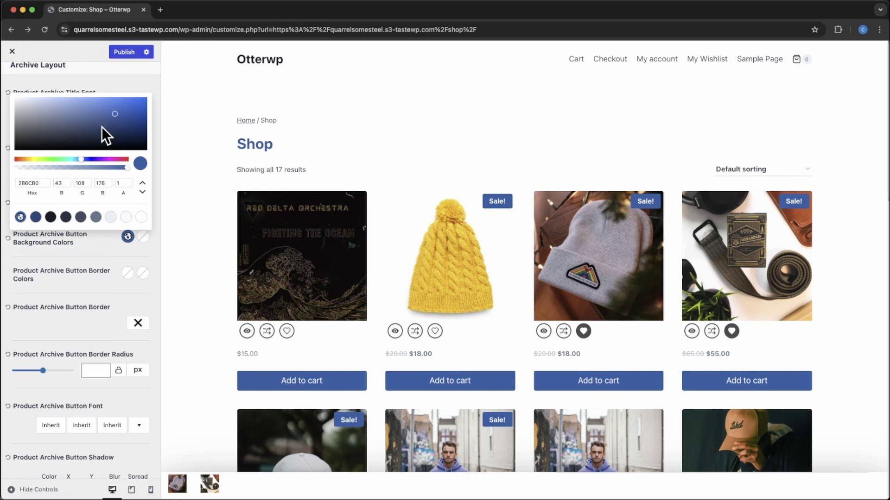
pyautogui.moveTo(113, 115); pyautogui.dragTo(91, 105)
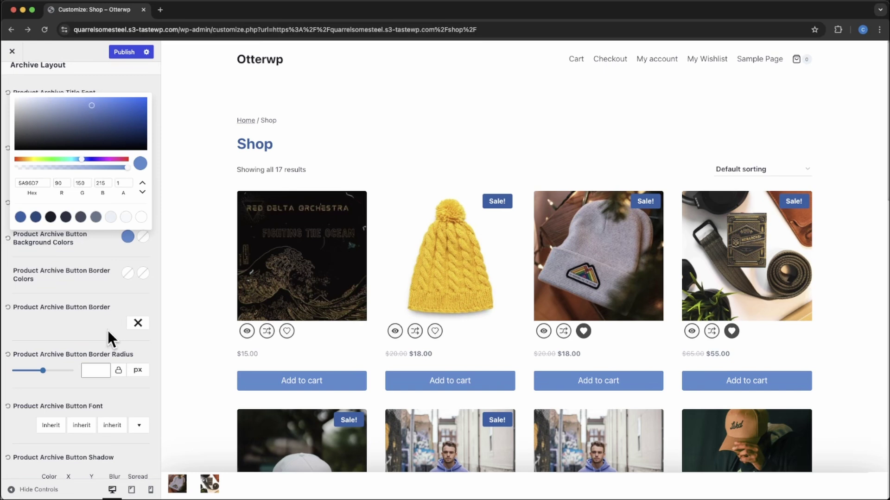
pyautogui.click(153, 299)
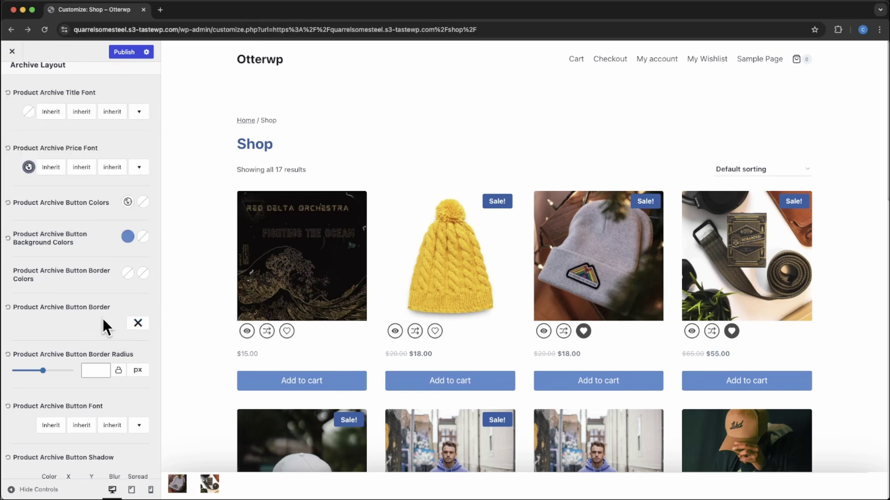
pyautogui.click(137, 327)
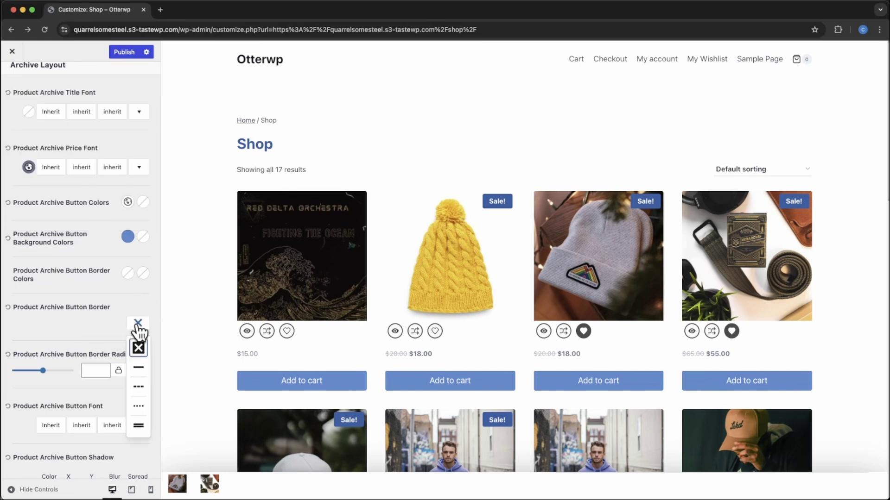
pyautogui.click(103, 319)
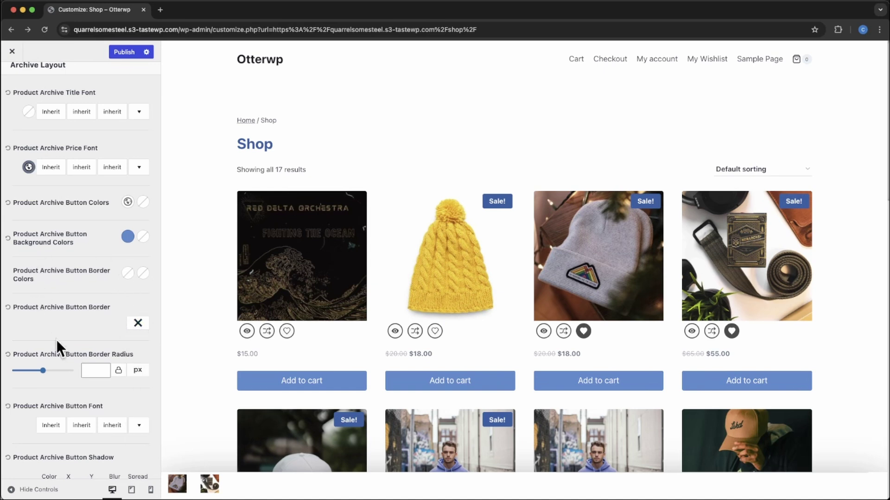
# Set the product archive button border radius to 68 px.
pyautogui.scroll(-3, 77, 383)
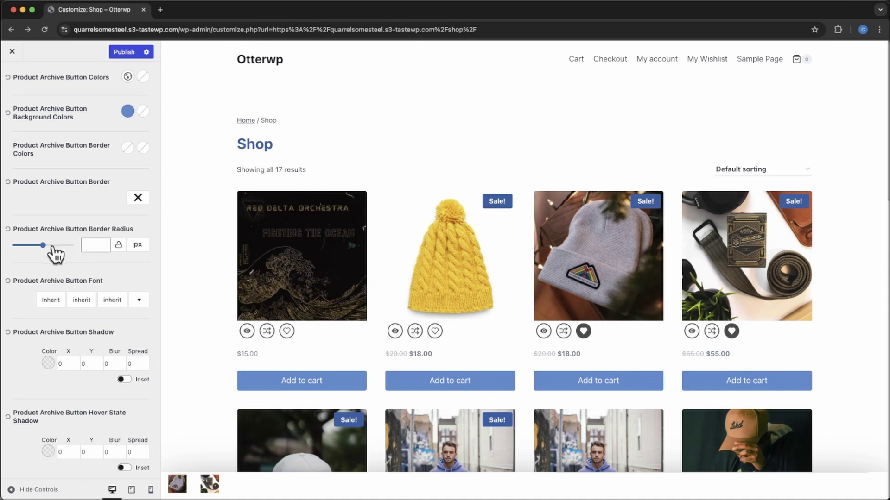
pyautogui.moveTo(43, 246); pyautogui.dragTo(47, 246)
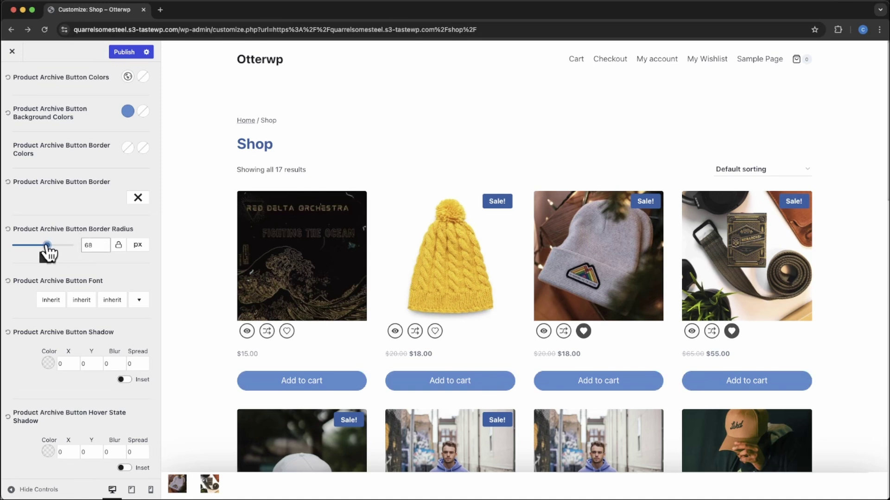
pyautogui.scroll(-2, 85, 352)
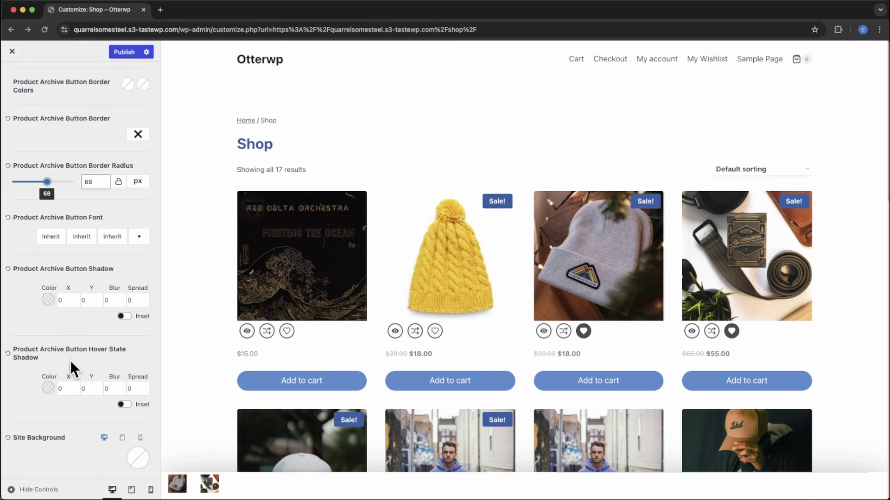
pyautogui.scroll(-2, 70, 360)
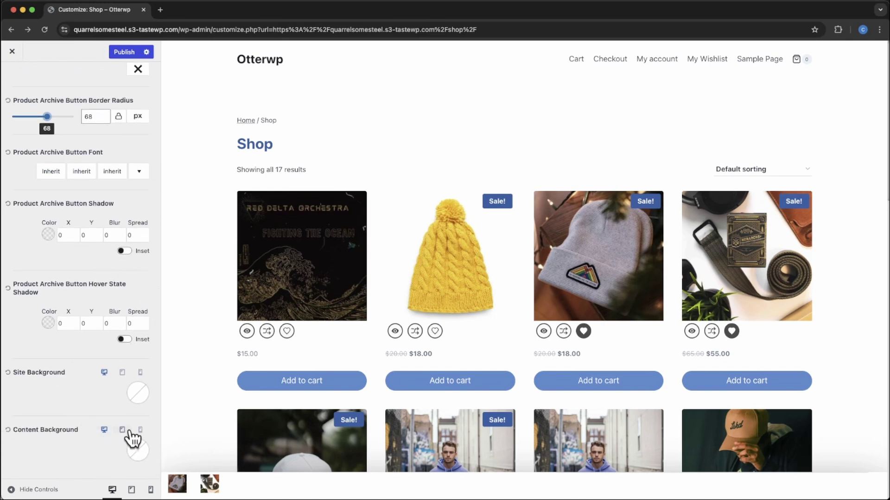
pyautogui.scroll(11, 132, 279)
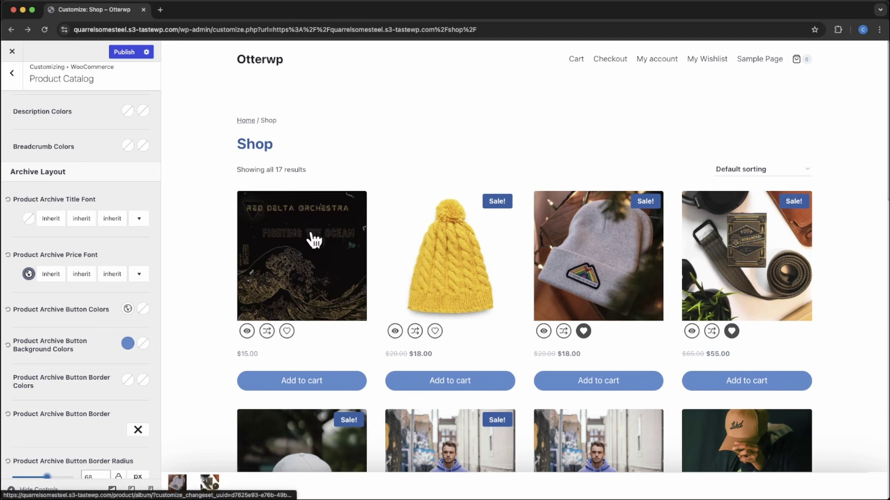
pyautogui.scroll(4, 119, 234)
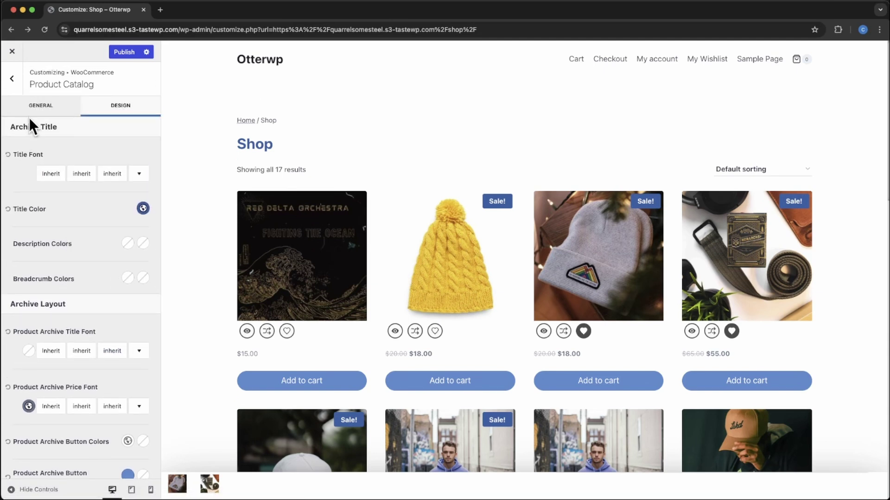
# In Single Product Layout, preview the Album page and keep Breadcrumbs rather than Extra Title Area above content.
pyautogui.click(13, 80)
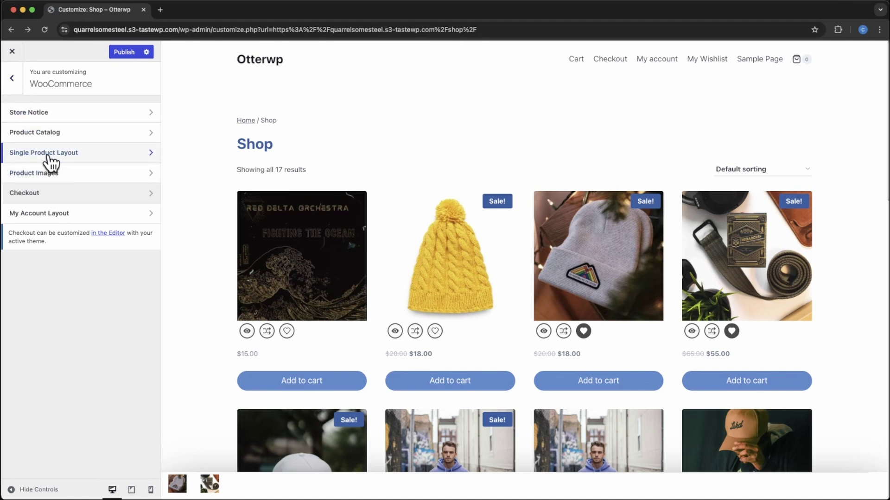
pyautogui.click(61, 157)
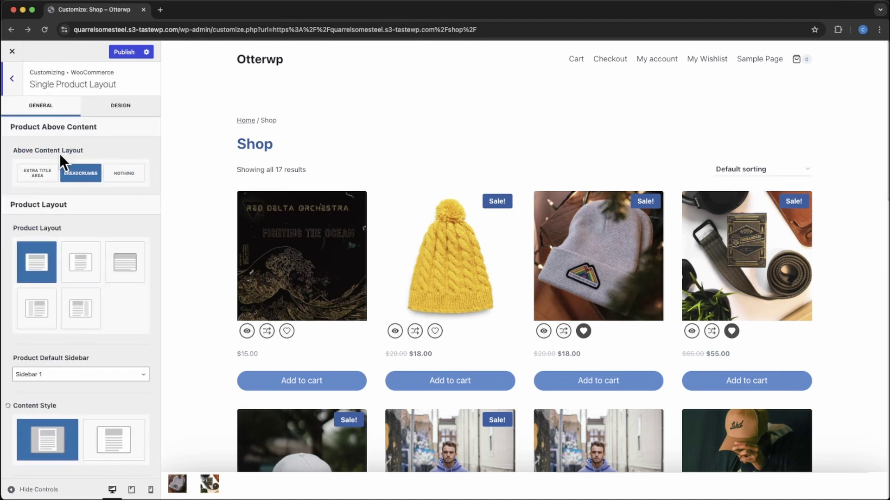
pyautogui.click(318, 263)
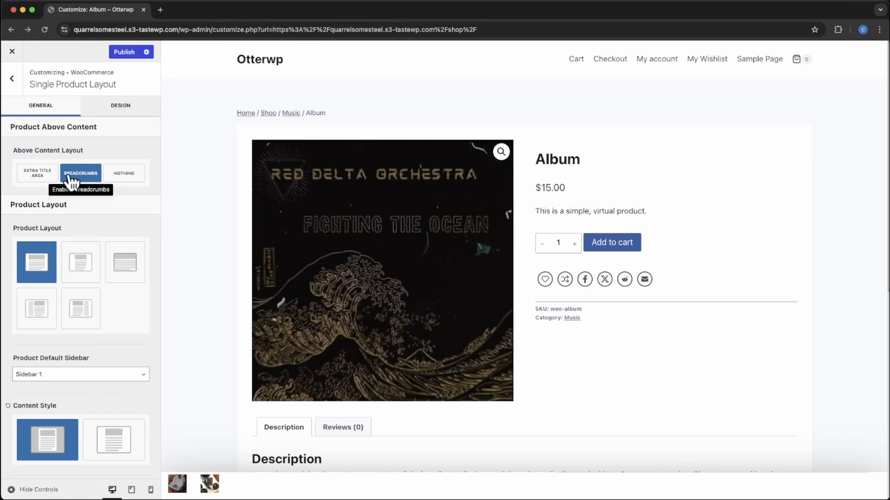
pyautogui.click(50, 176)
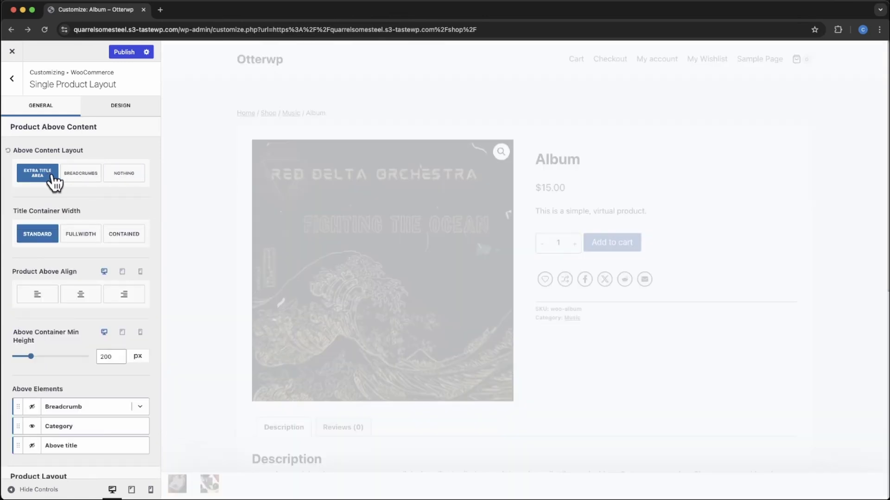
pyautogui.click(97, 173)
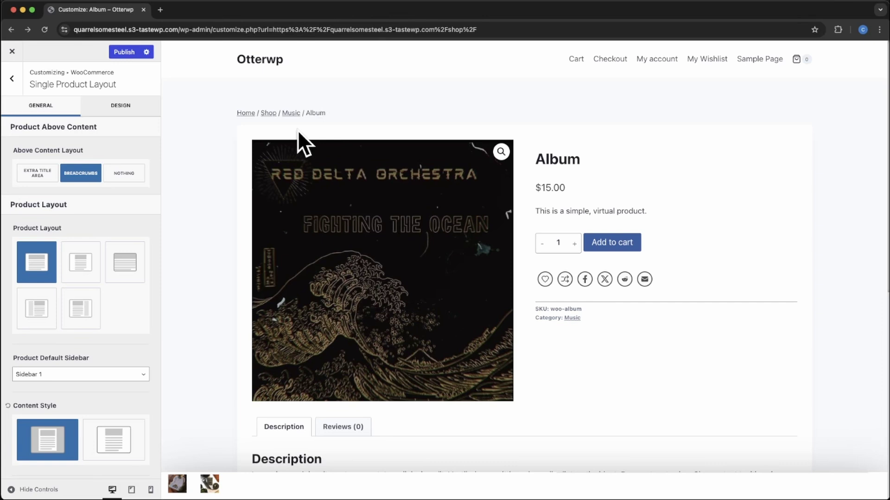
pyautogui.click(354, 120)
# Try each single product layout option and return to the default layout.
pyautogui.click(92, 274)
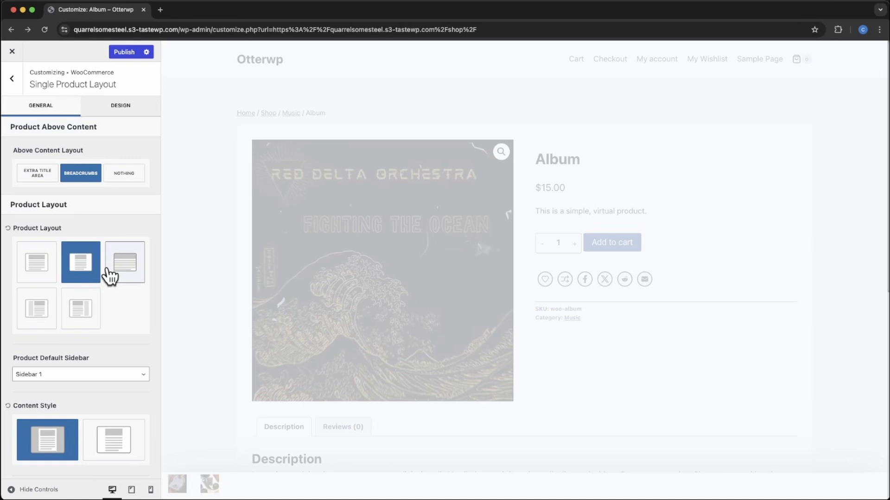
pyautogui.click(109, 273)
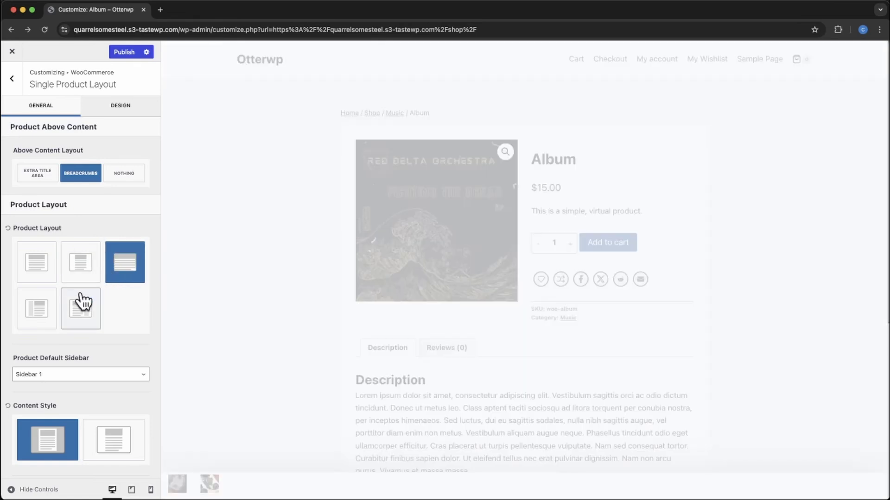
pyautogui.click(39, 308)
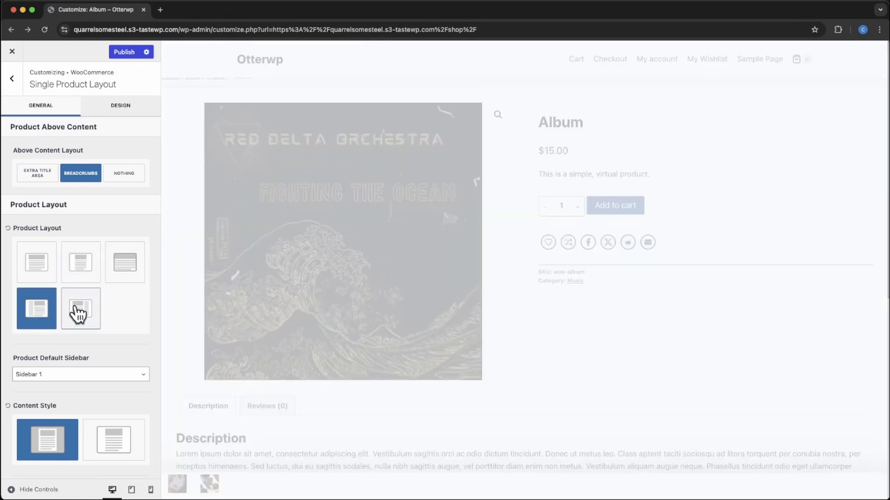
pyautogui.click(78, 322)
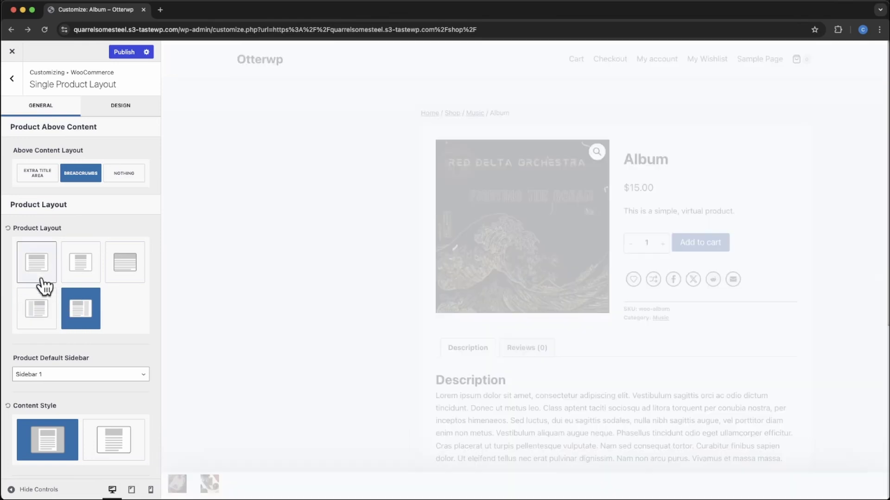
pyautogui.click(42, 275)
# Set the single product content style to borderless.
pyautogui.scroll(-3, 85, 341)
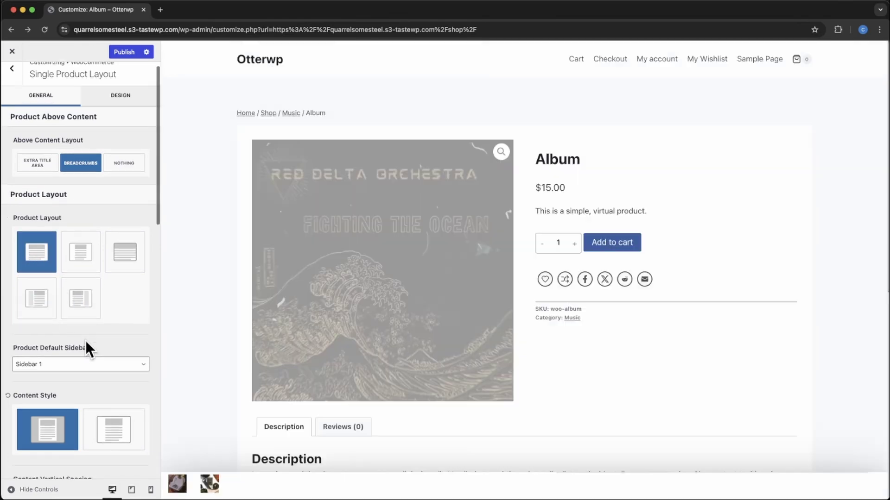
pyautogui.scroll(-6, 93, 338)
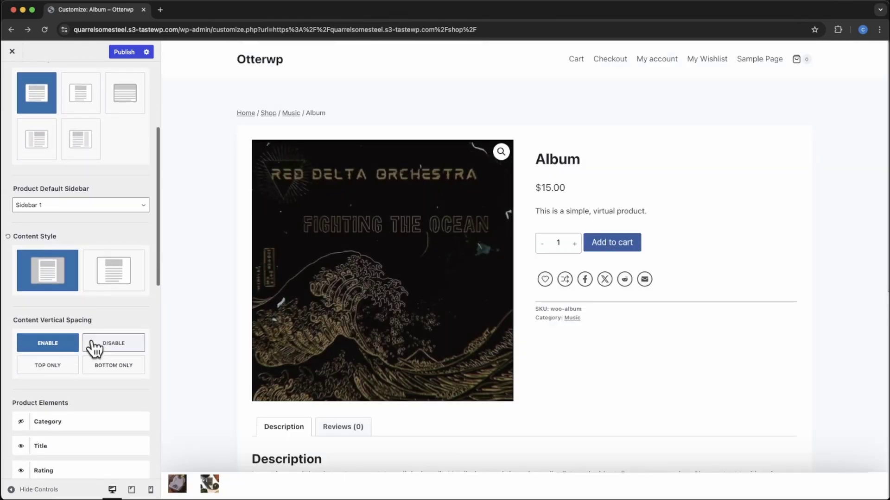
pyautogui.click(116, 234)
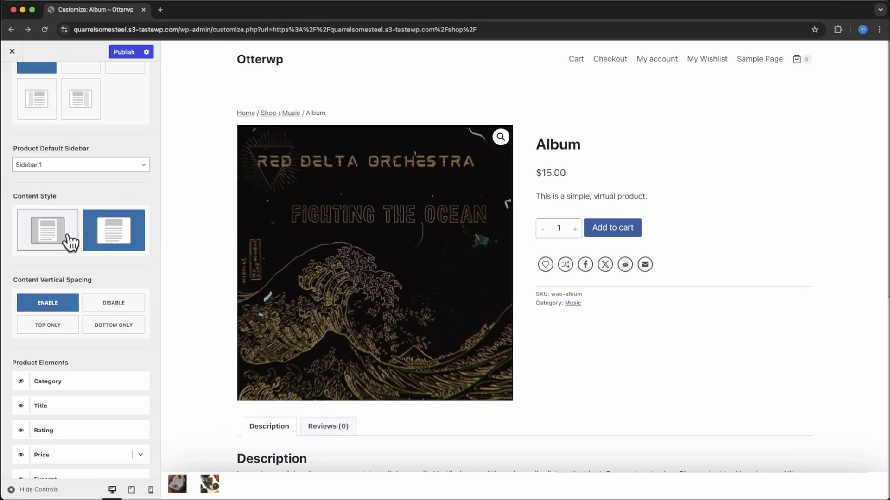
pyautogui.click(60, 240)
pyautogui.click(109, 241)
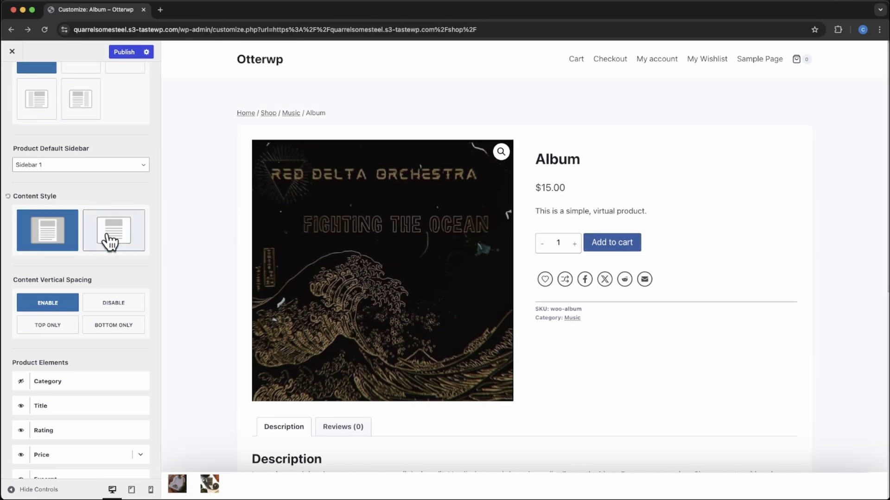
# Set content vertical spacing to Top Only and show the category above the title.
pyautogui.scroll(-2, 80, 308)
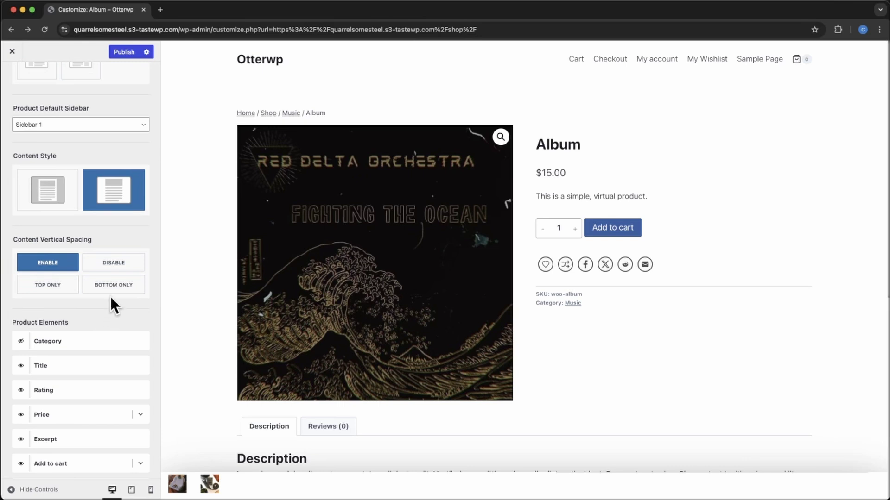
pyautogui.click(54, 284)
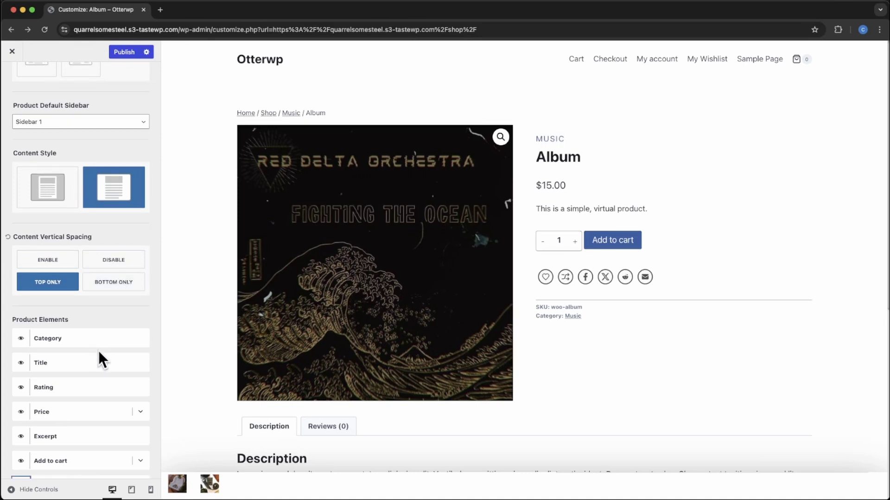
pyautogui.scroll(-2, 98, 351)
pyautogui.click(21, 310)
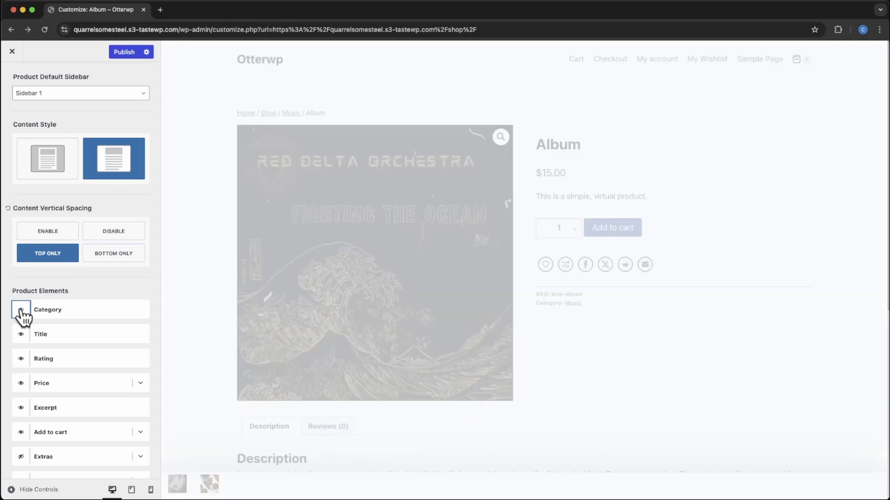
pyautogui.scroll(-4, 41, 345)
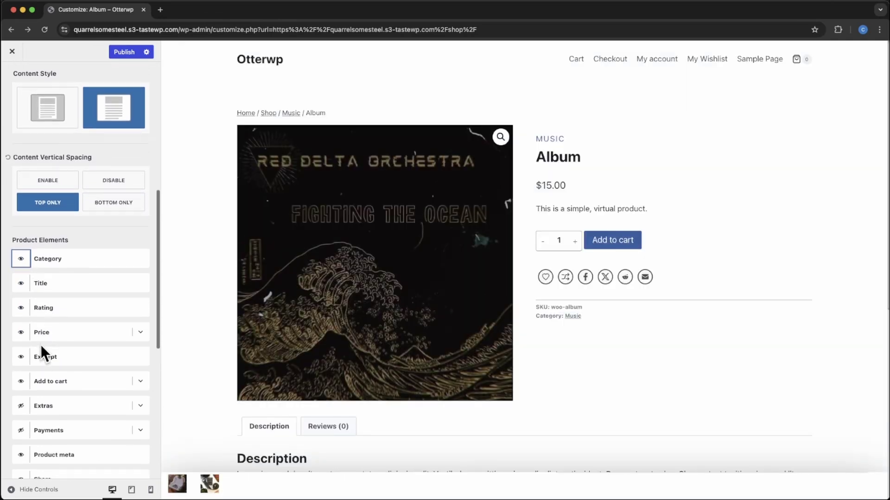
pyautogui.click(21, 280)
pyautogui.click(21, 279)
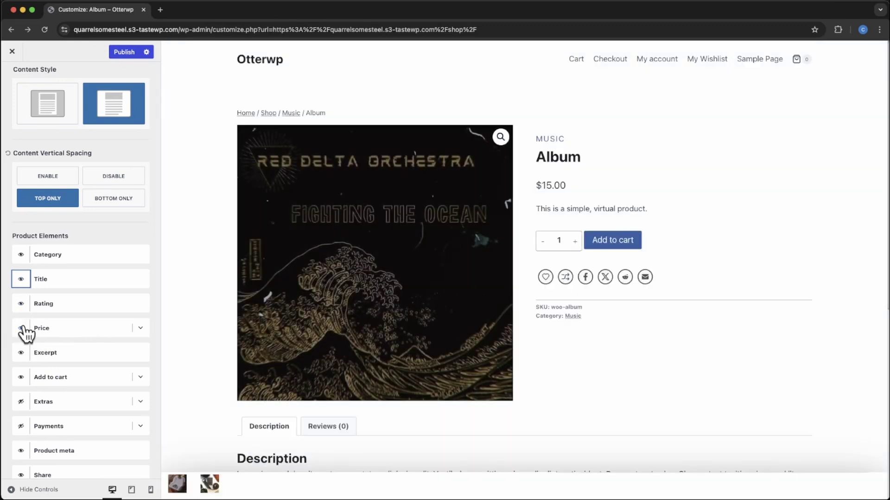
pyautogui.click(140, 329)
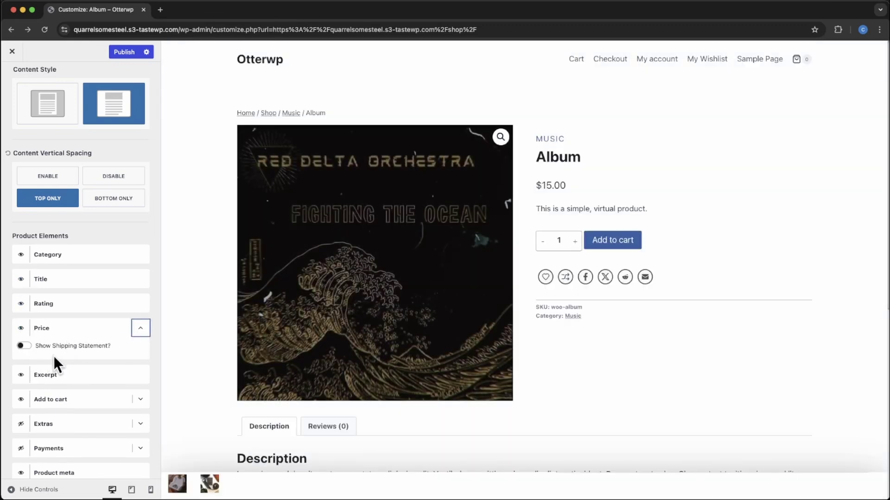
pyautogui.click(24, 347)
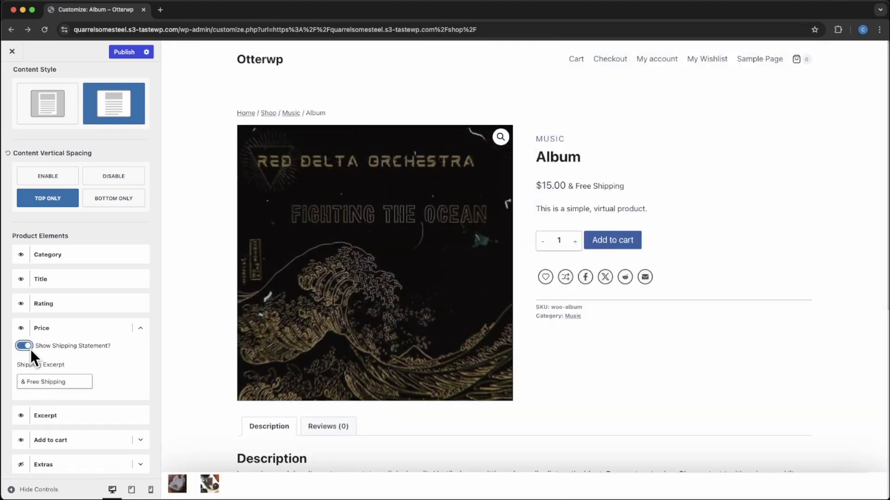
pyautogui.moveTo(75, 383); pyautogui.dragTo(16, 381)
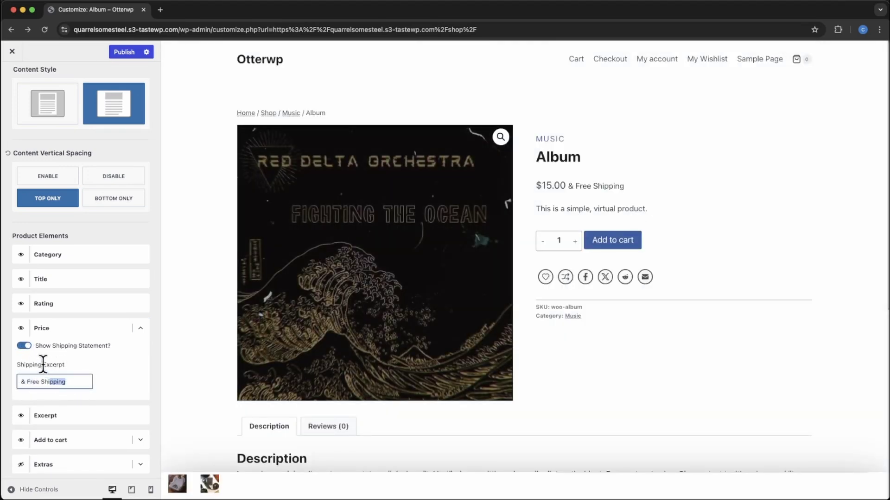
pyautogui.click(20, 328)
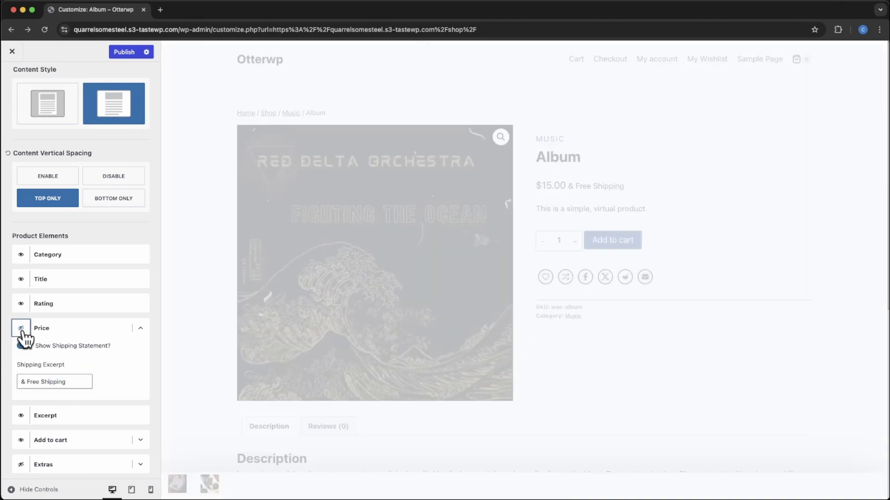
pyautogui.click(21, 329)
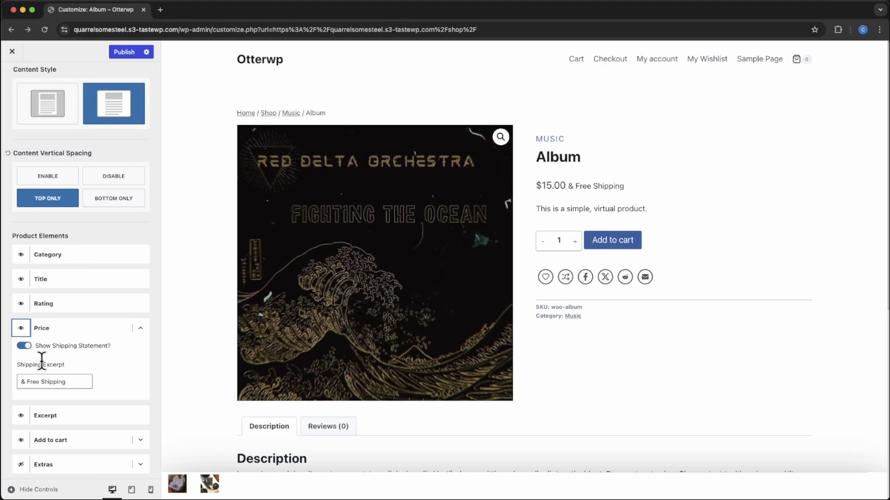
pyautogui.click(24, 346)
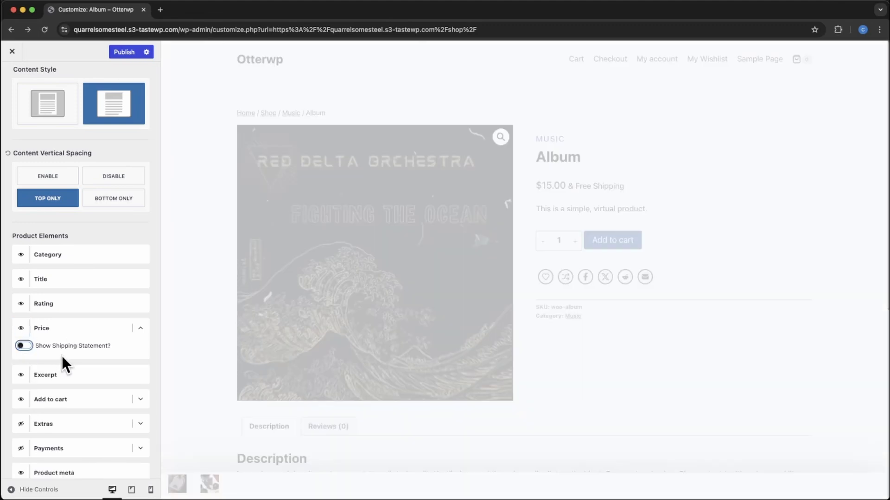
pyautogui.scroll(-2, 70, 384)
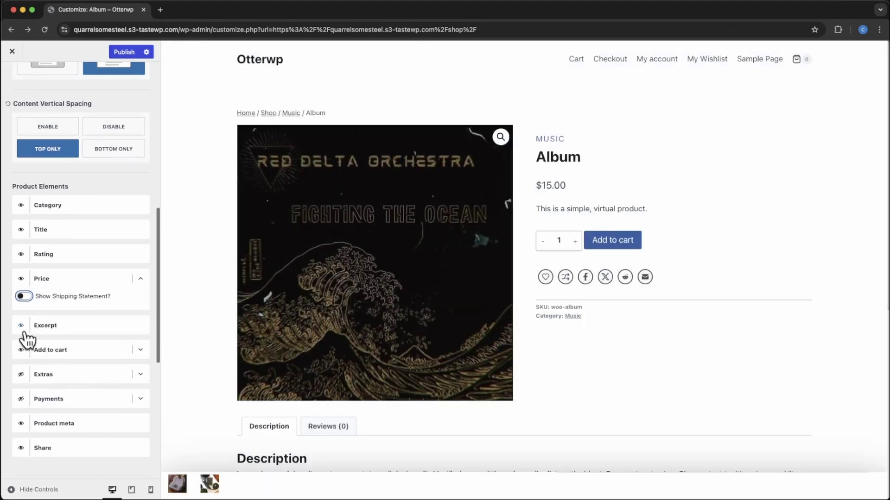
pyautogui.moveTo(652, 207); pyautogui.dragTo(539, 209)
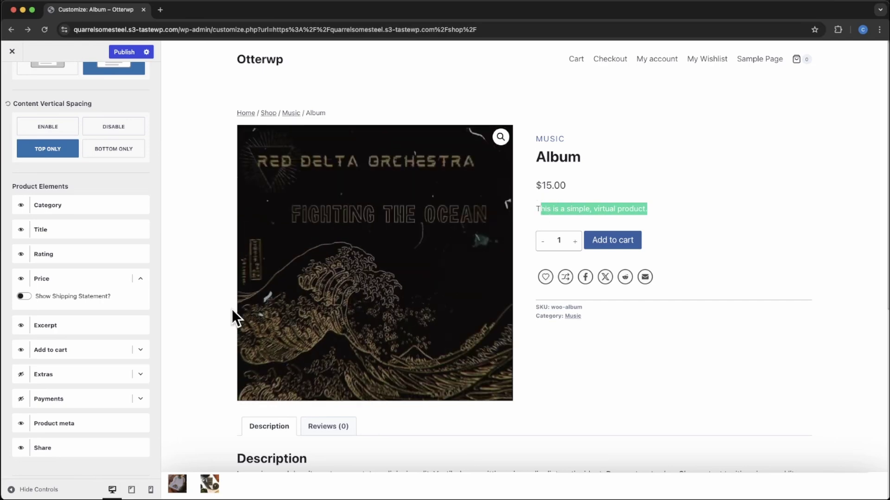
pyautogui.click(22, 325)
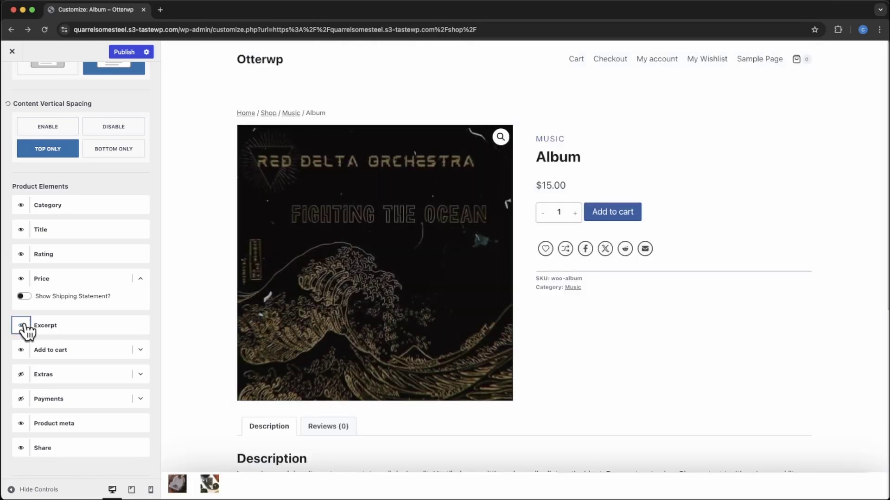
pyautogui.click(22, 326)
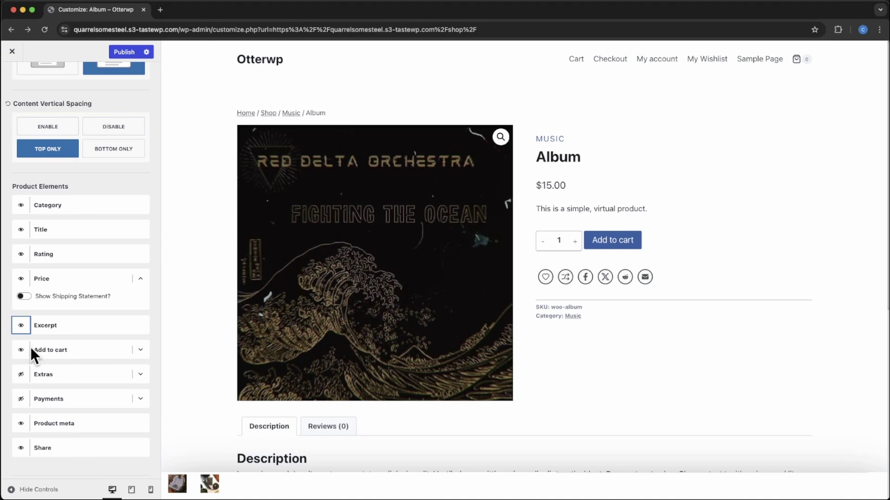
pyautogui.click(140, 350)
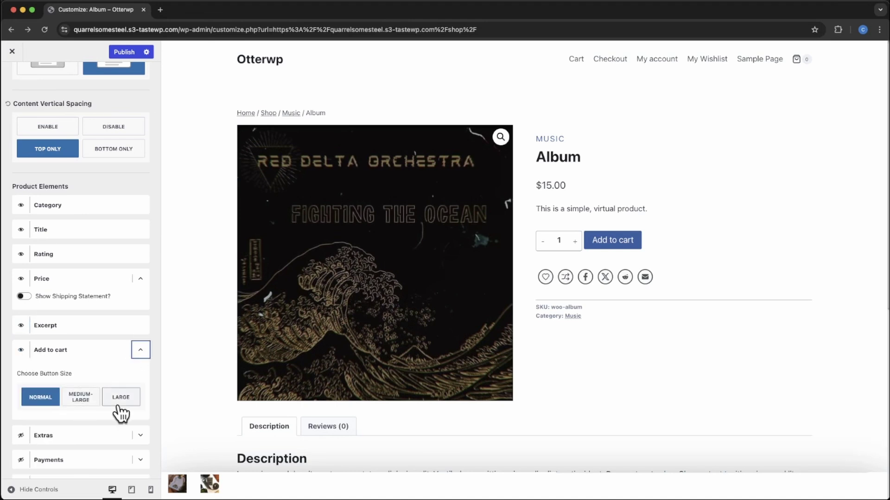
pyautogui.click(83, 401)
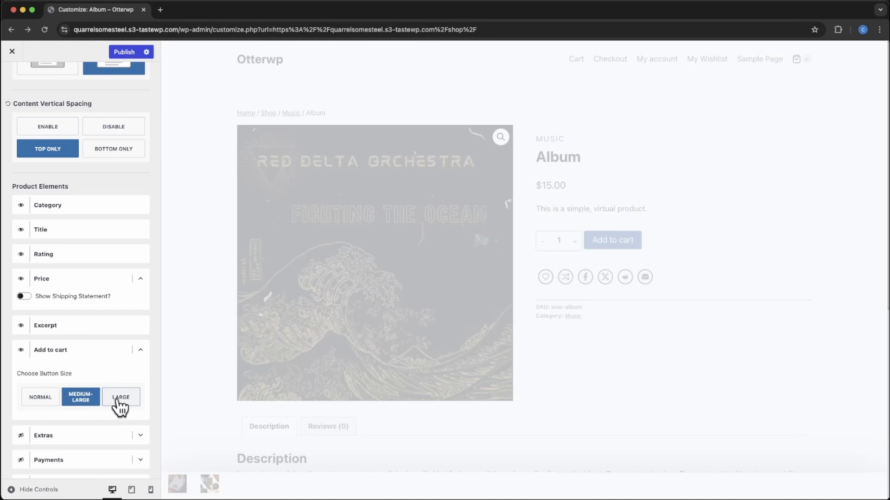
pyautogui.click(119, 401)
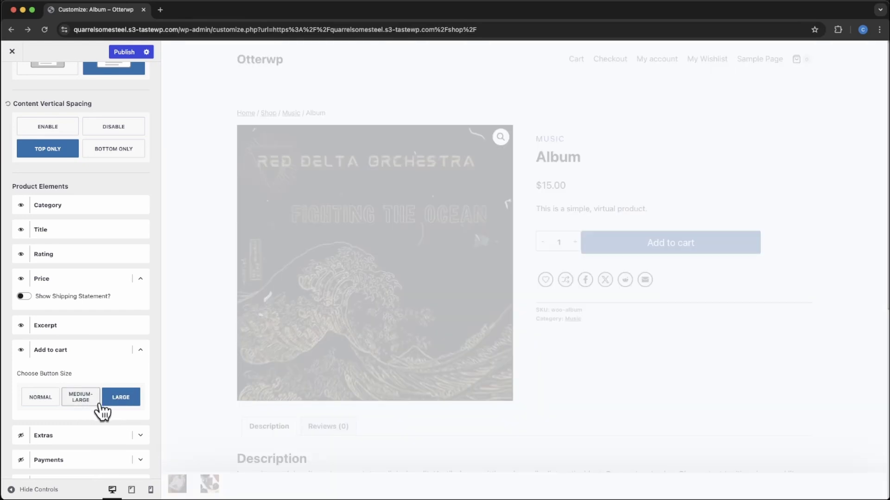
pyautogui.click(51, 398)
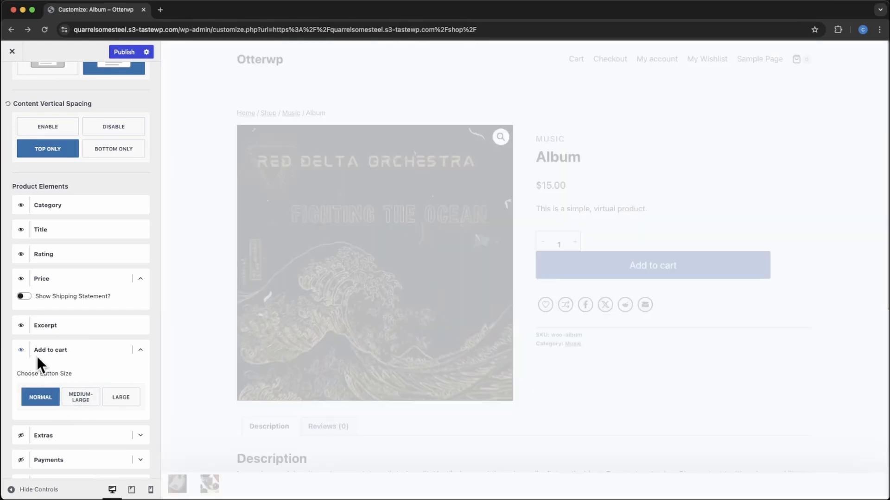
pyautogui.scroll(-2, 64, 385)
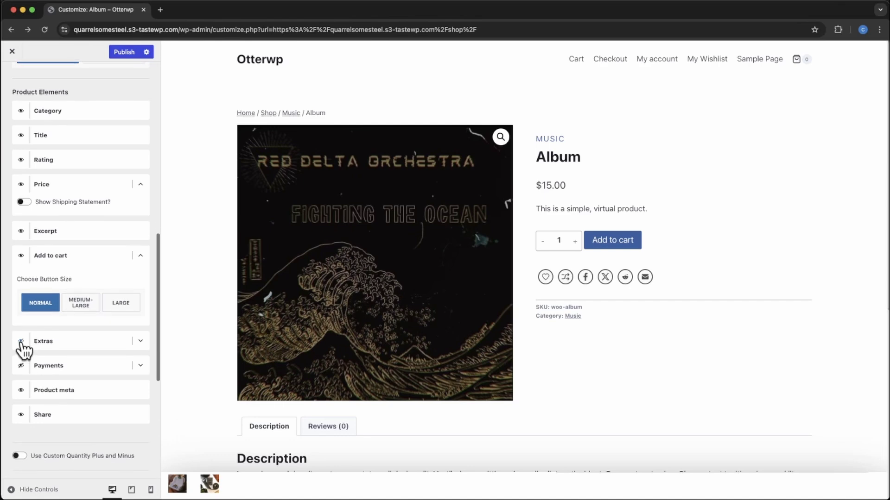
# Review the free-shipping Extras block fields, then hide the Extras block on the Album page.
pyautogui.click(21, 341)
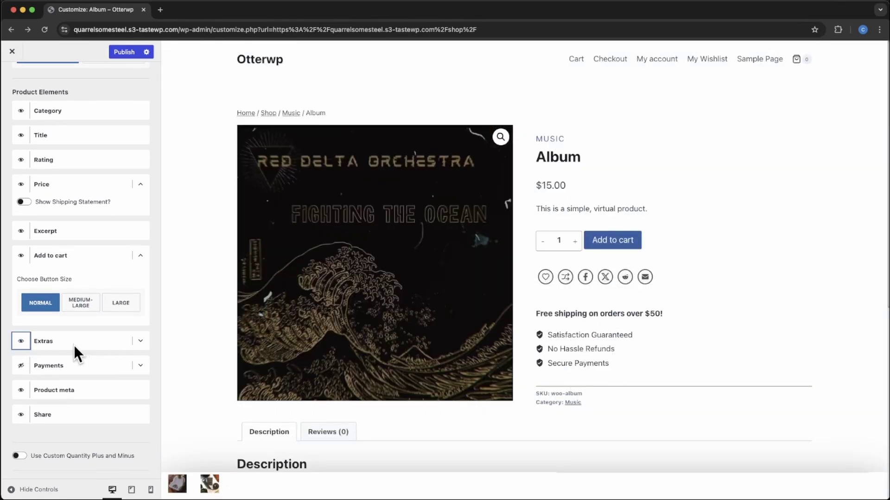
pyautogui.click(140, 342)
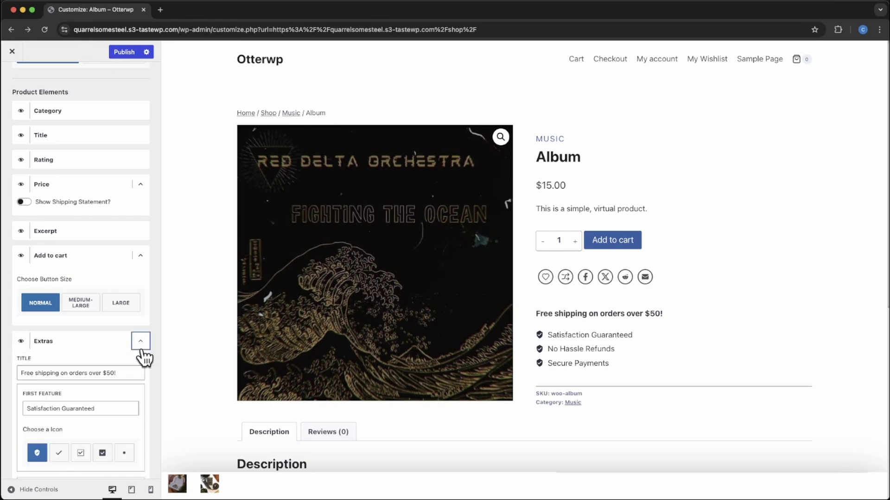
pyautogui.moveTo(123, 379); pyautogui.dragTo(6, 370)
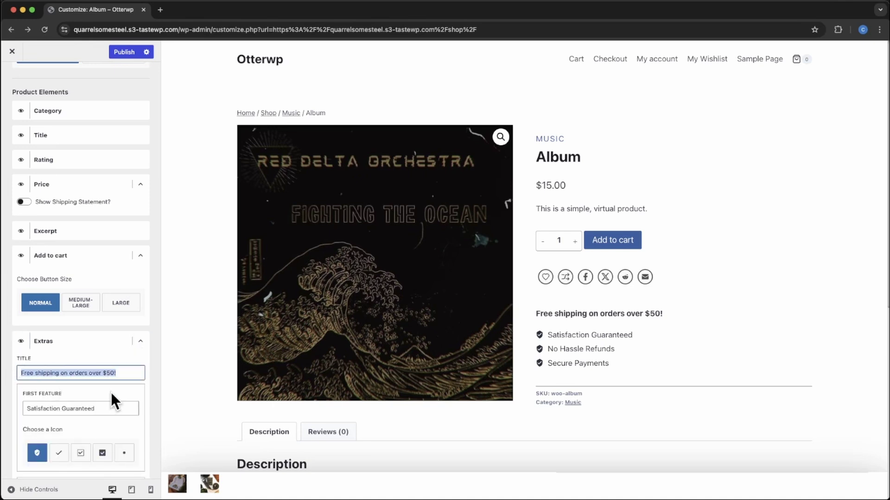
pyautogui.scroll(-5, 111, 393)
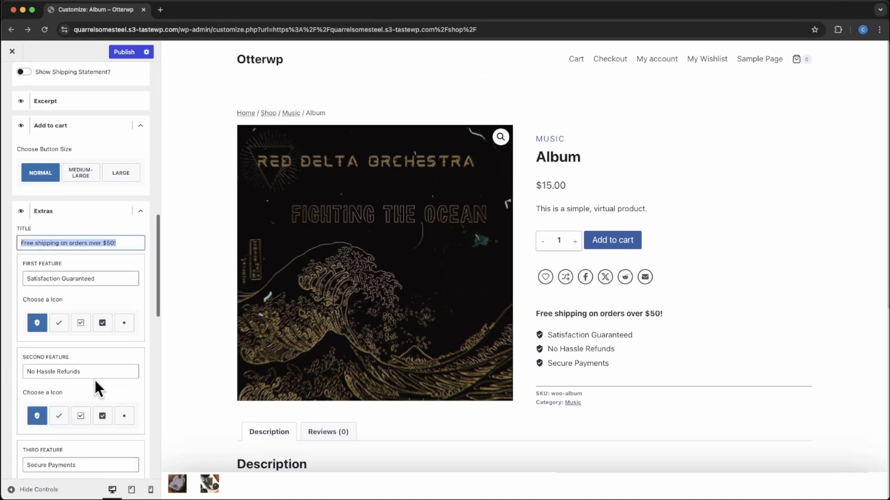
pyautogui.scroll(-10, 94, 379)
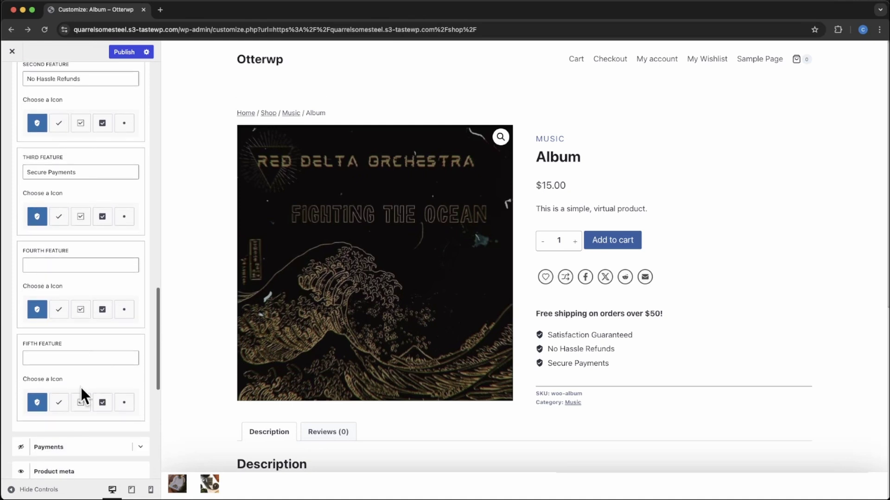
pyautogui.scroll(5, 80, 393)
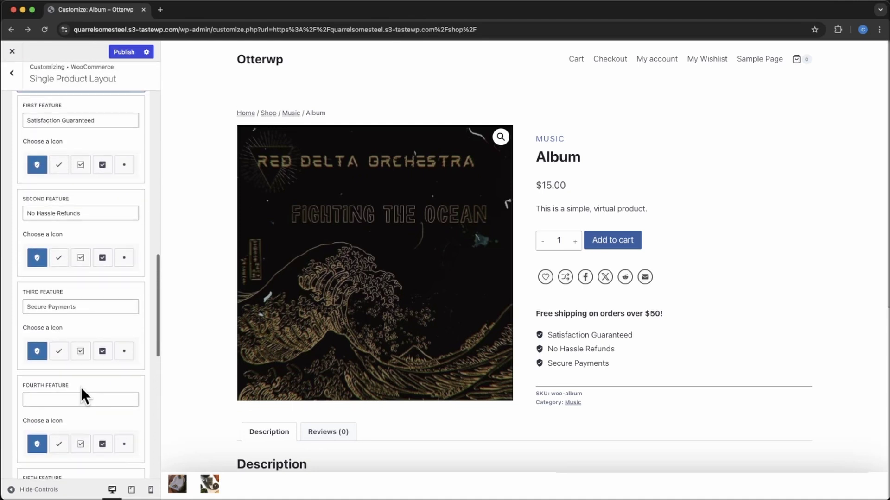
pyautogui.scroll(-9, 81, 388)
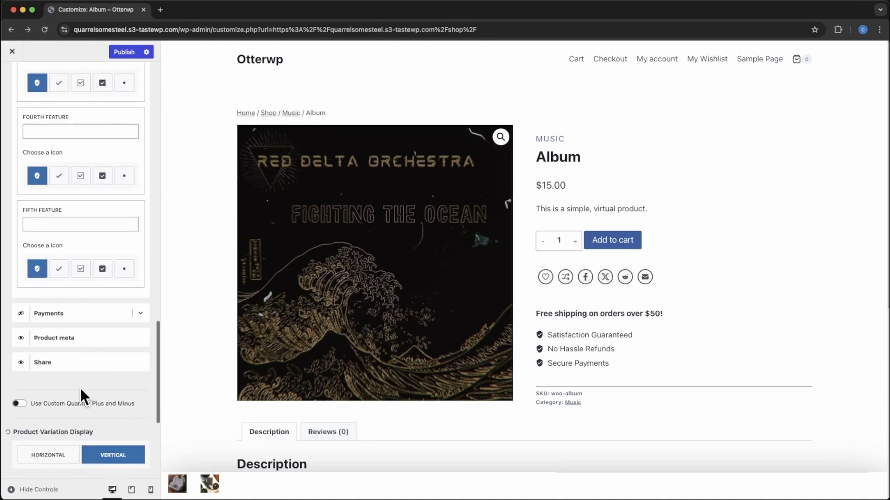
pyautogui.scroll(-2, 80, 390)
pyautogui.scroll(15, 52, 250)
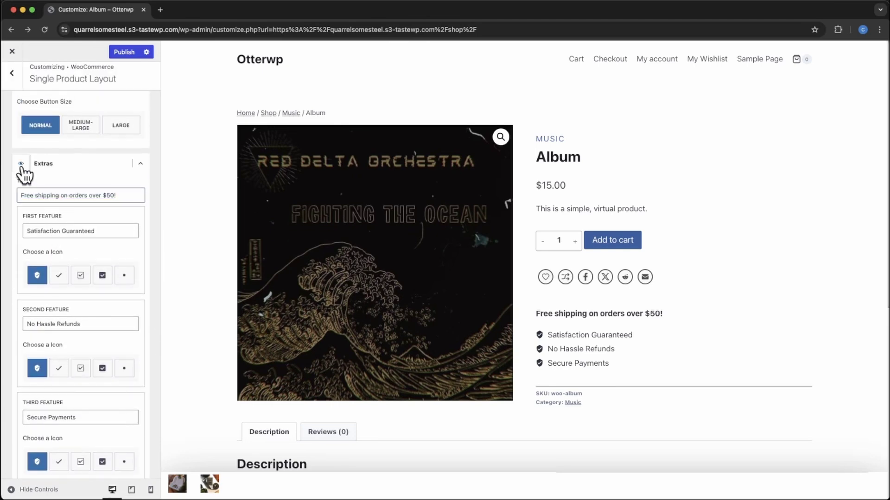
pyautogui.click(21, 163)
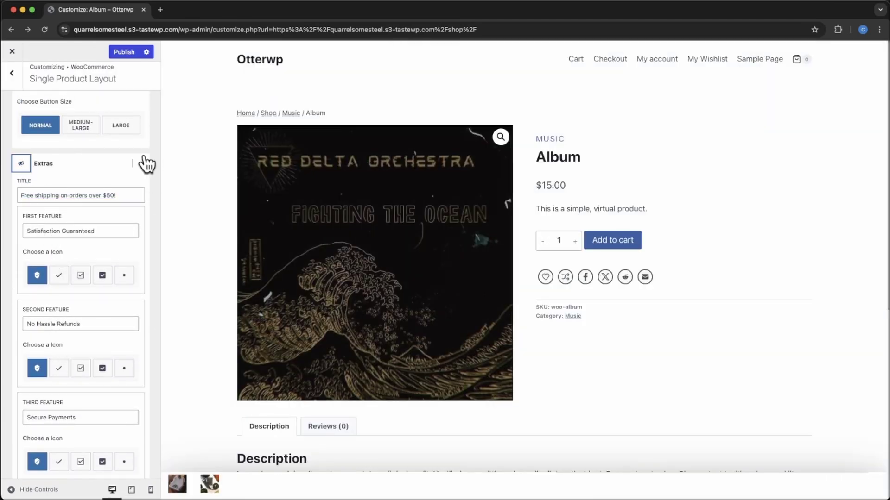
# Collapse Extras and expand Payments to review the Visa, Mastercard, Amex, Discover and PayPal toggles.
pyautogui.click(142, 162)
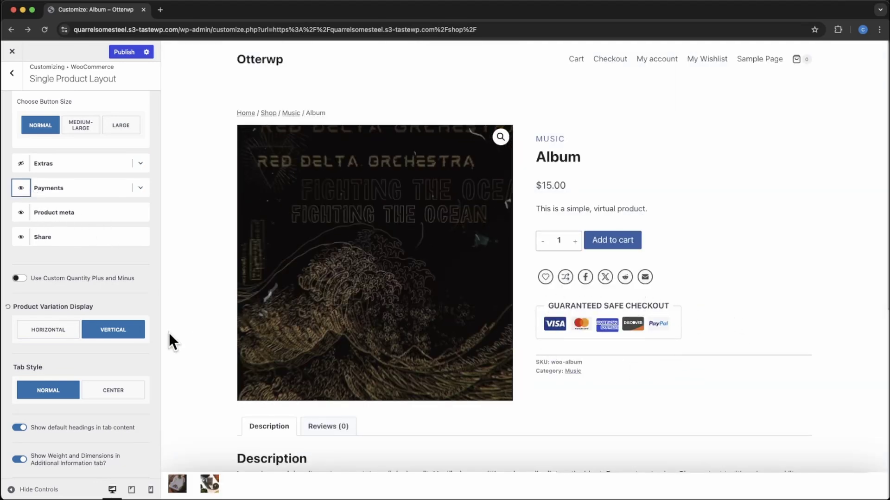
pyautogui.click(140, 188)
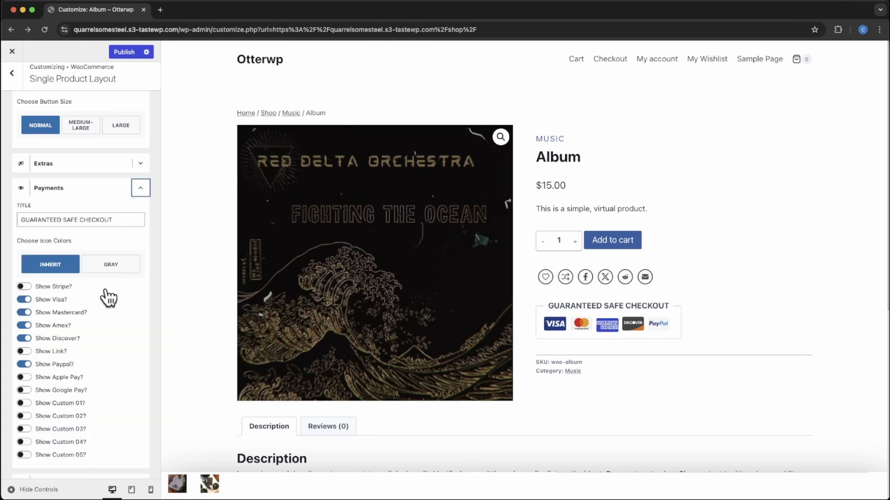
pyautogui.scroll(-1, 72, 407)
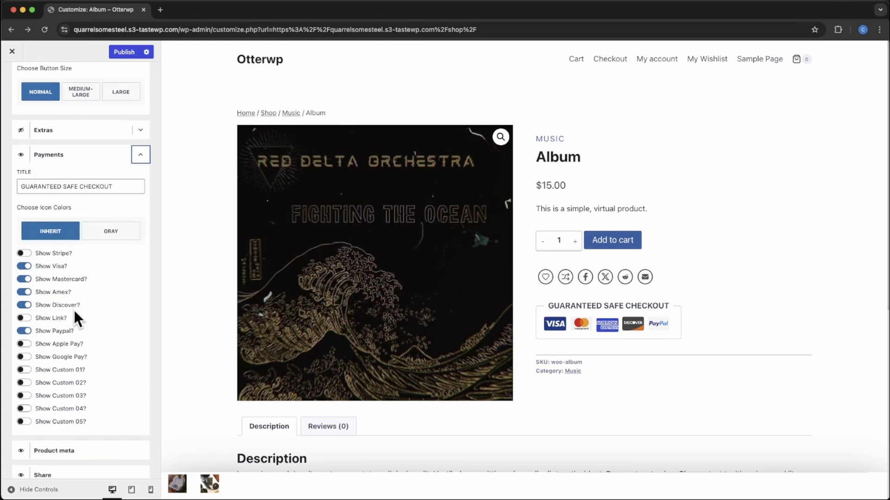
pyautogui.scroll(-3, 85, 417)
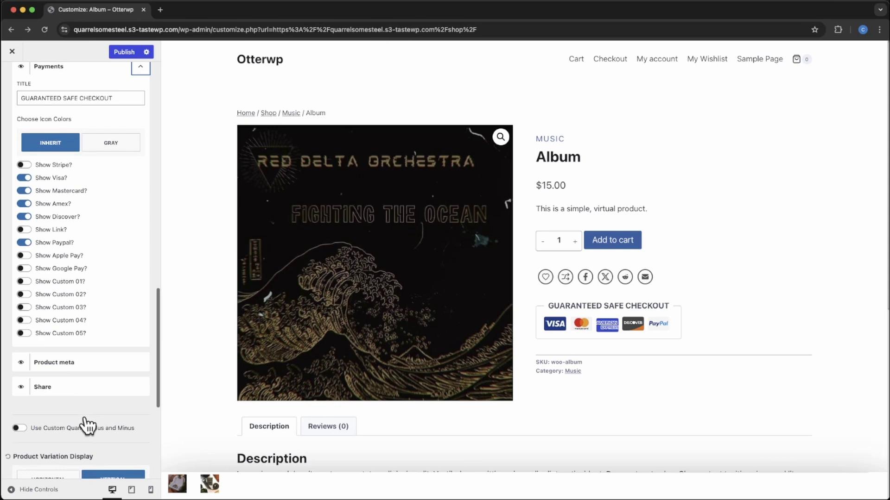
pyautogui.scroll(-1, 85, 416)
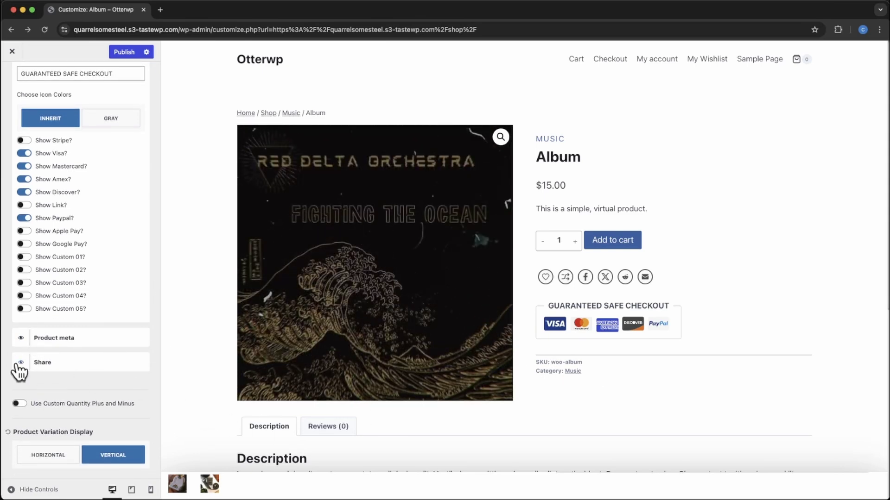
pyautogui.scroll(-3, 19, 366)
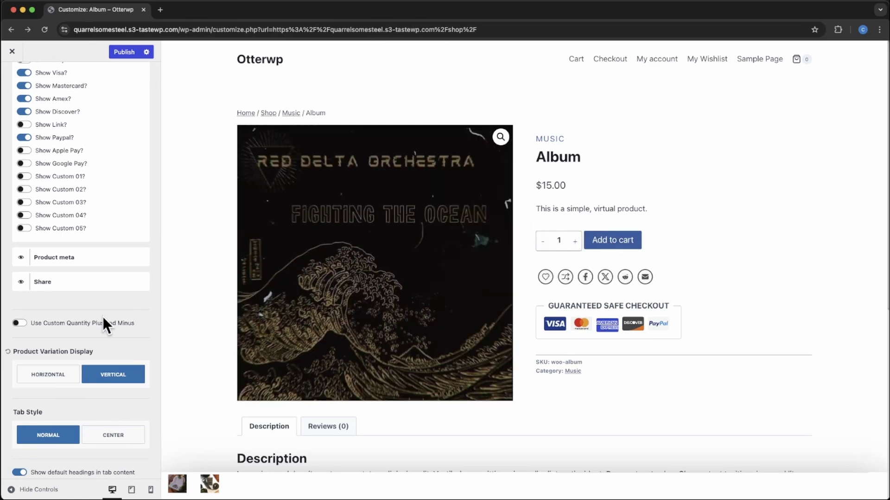
# Turn off custom quantity plus/minus and display product variations horizontally.
pyautogui.click(21, 323)
pyautogui.scroll(-3, 79, 407)
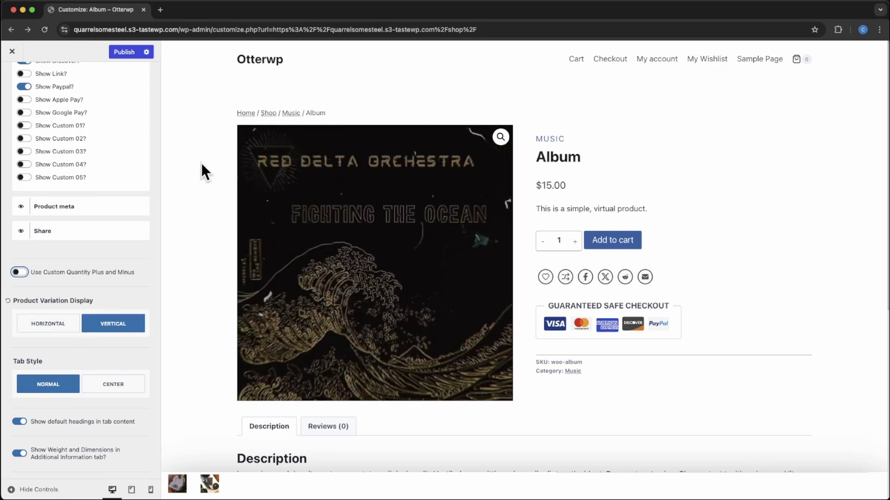
pyautogui.click(50, 324)
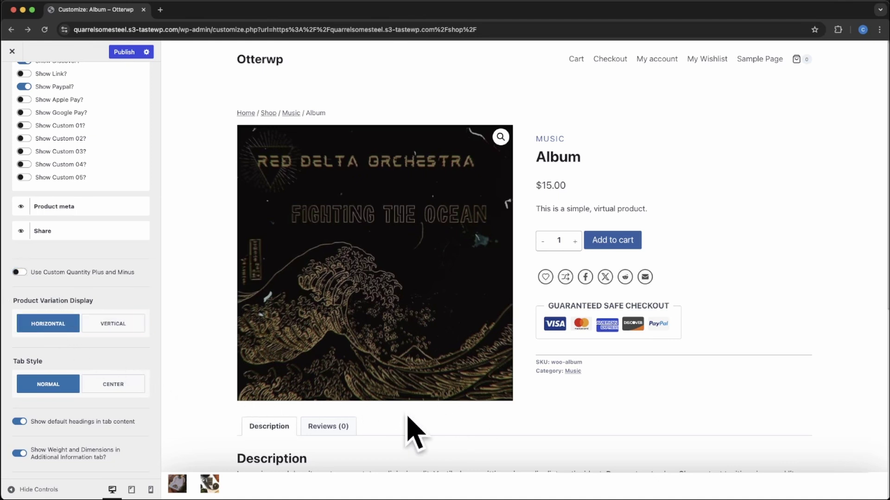
# Try the Center tab style, then keep the product tabs on Normal.
pyautogui.scroll(-2, 87, 411)
pyautogui.scroll(-2, 352, 436)
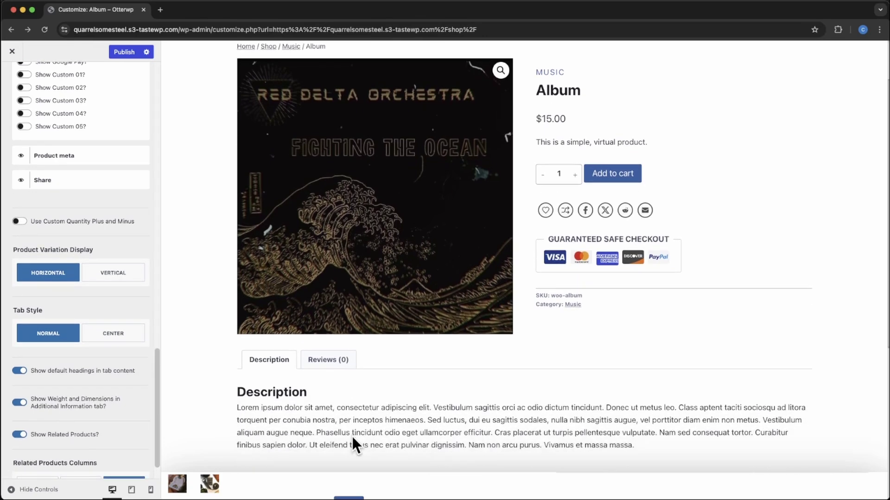
pyautogui.click(313, 330)
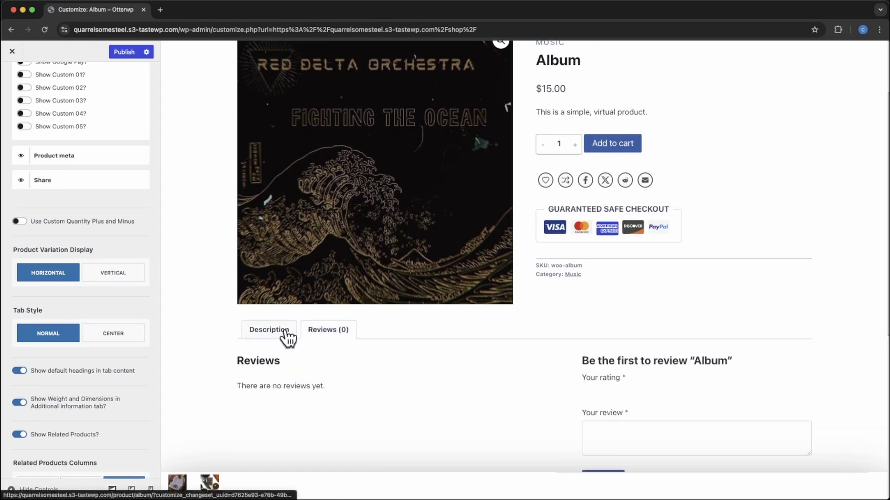
pyautogui.click(287, 333)
pyautogui.click(128, 334)
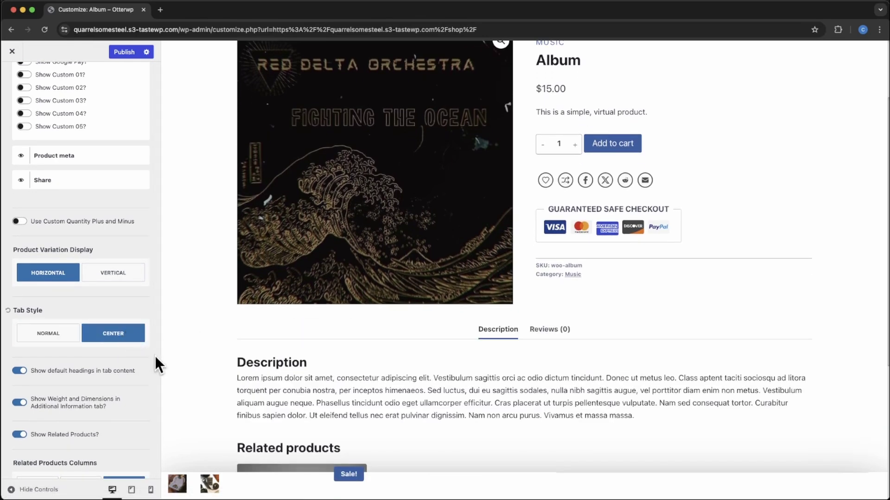
pyautogui.click(57, 337)
pyautogui.scroll(-2, 60, 408)
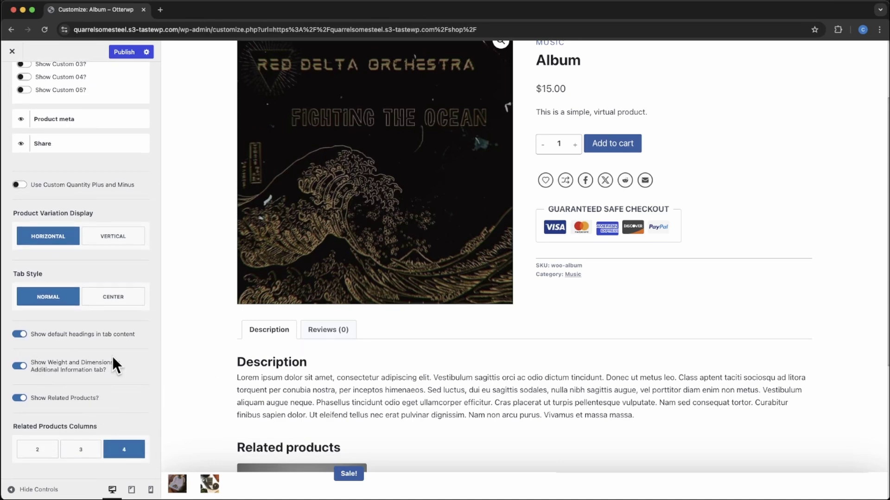
pyautogui.click(20, 336)
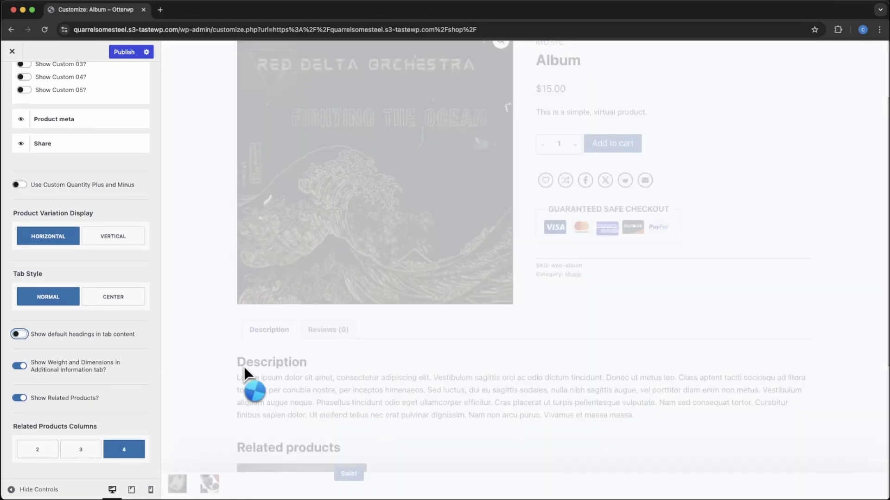
pyautogui.scroll(-4, 260, 368)
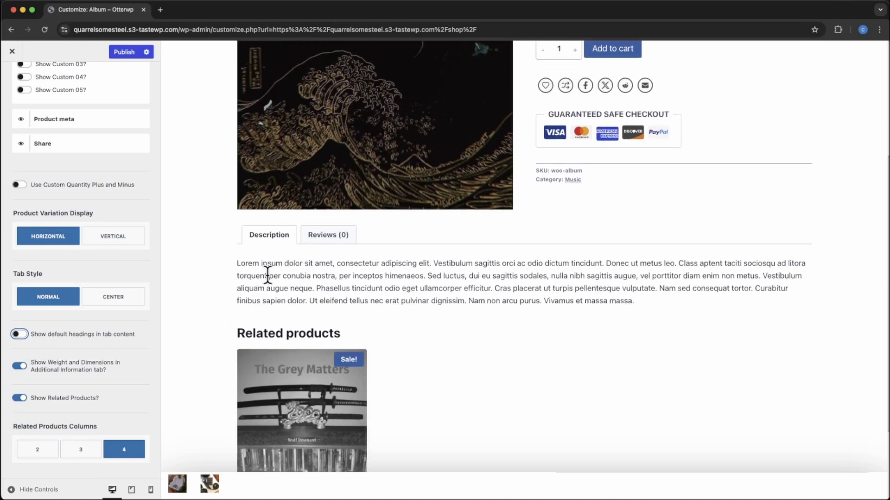
pyautogui.click(20, 335)
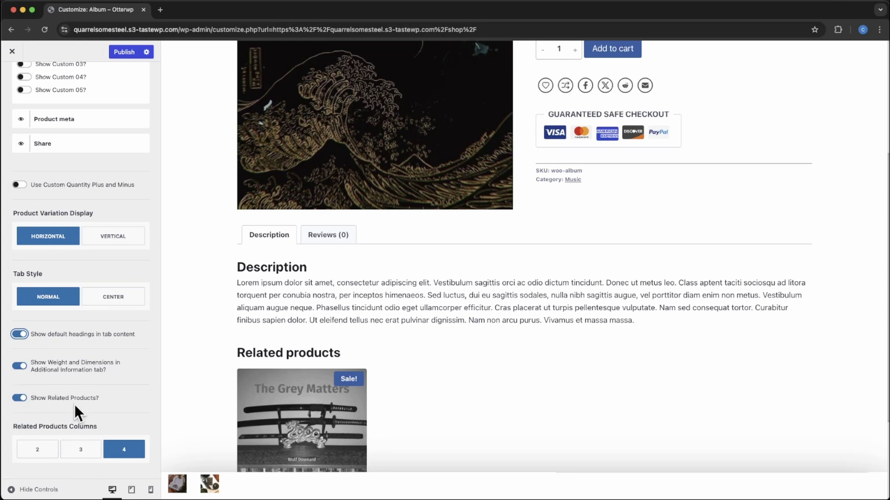
pyautogui.scroll(-3, 308, 423)
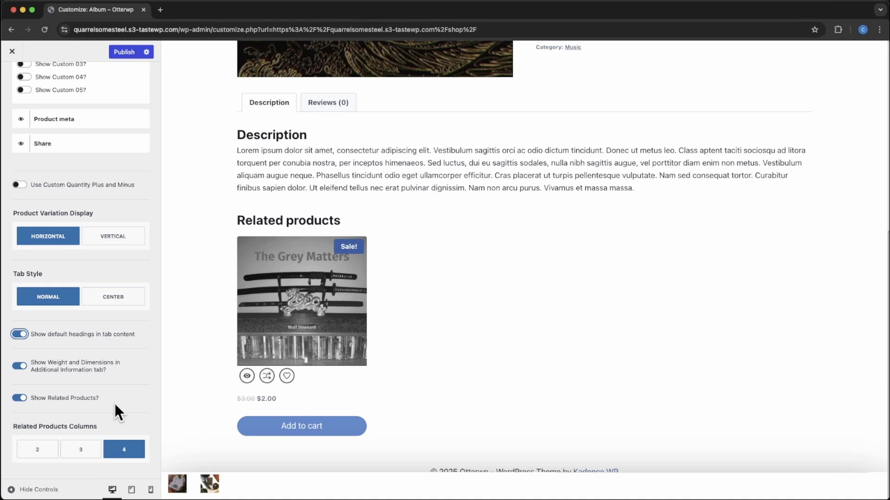
pyautogui.scroll(15, 118, 378)
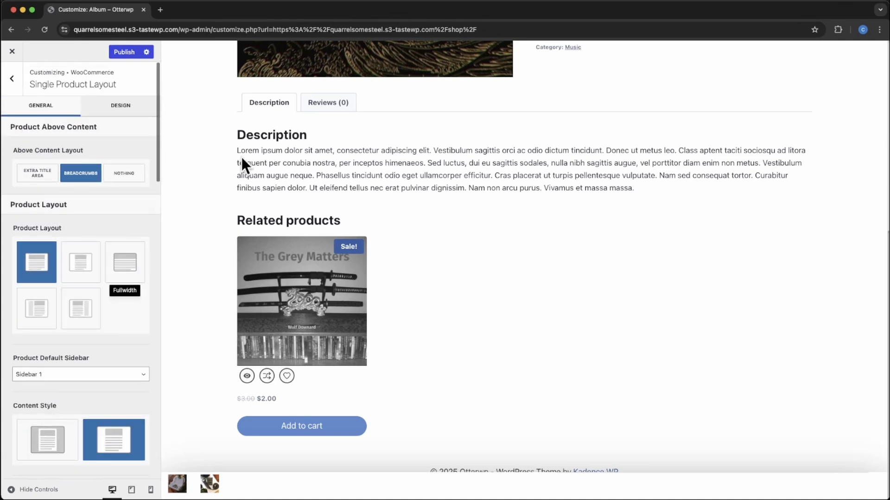
# Switch the Single Product Layout panel to its Design settings for breadcrumb, title font and background colours.
pyautogui.click(143, 109)
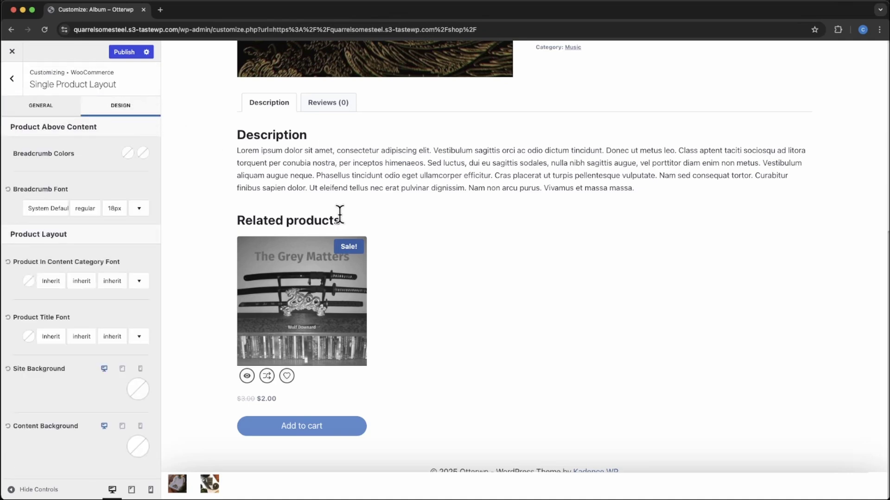
pyautogui.scroll(10, 531, 231)
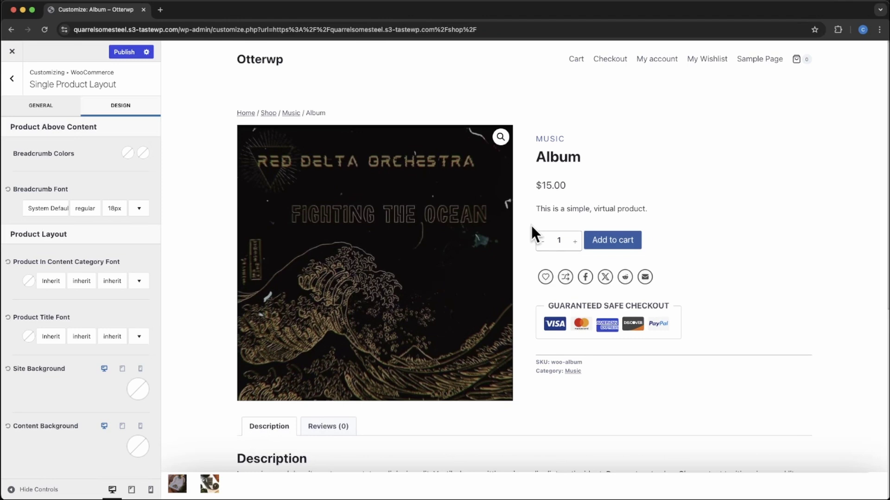